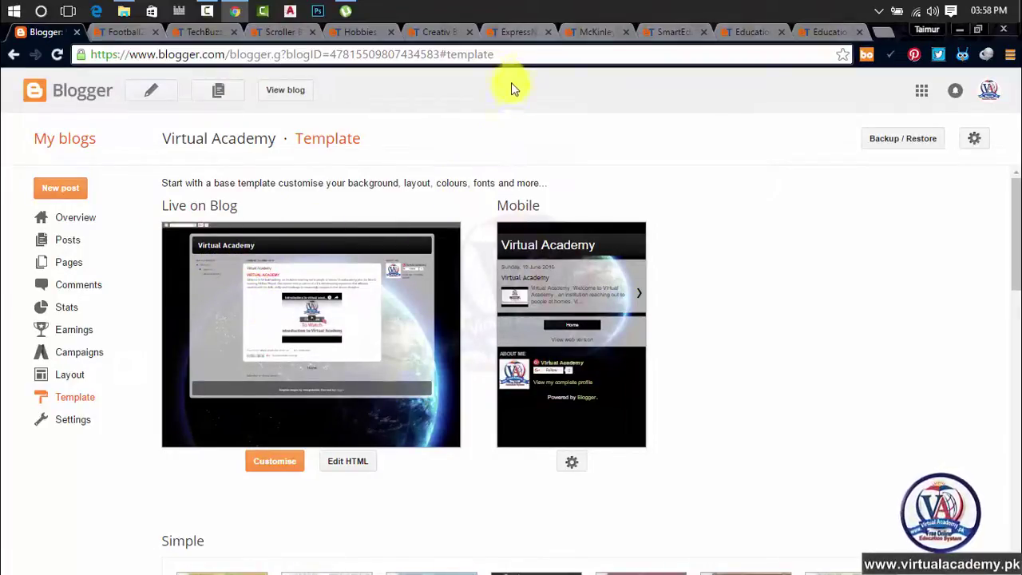
# - Go to blogger.com and open the Template page of the Virtual Academy blog
pyautogui.click(512, 55)
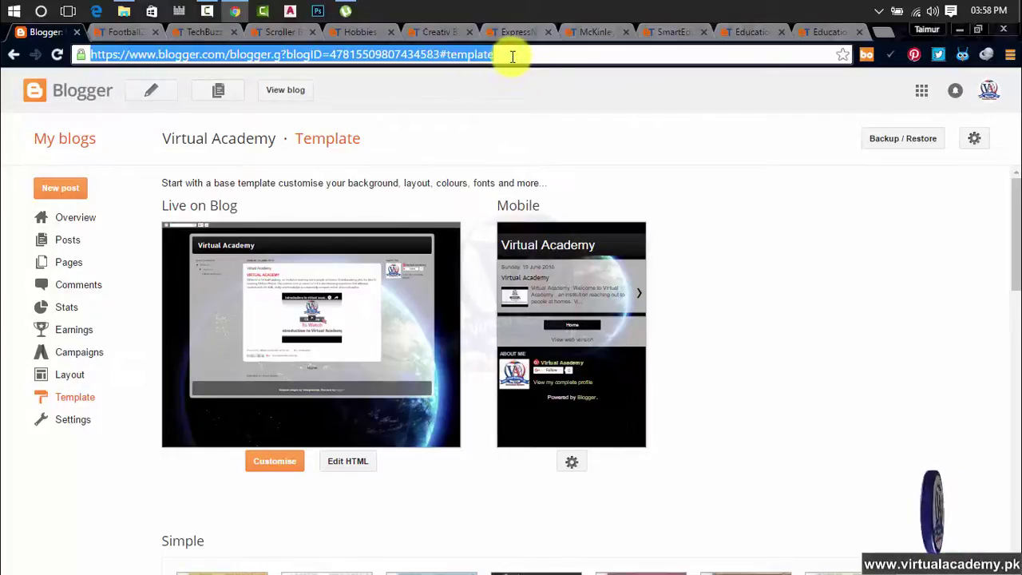
pyautogui.write('blogger.com')
pyautogui.press('Return')
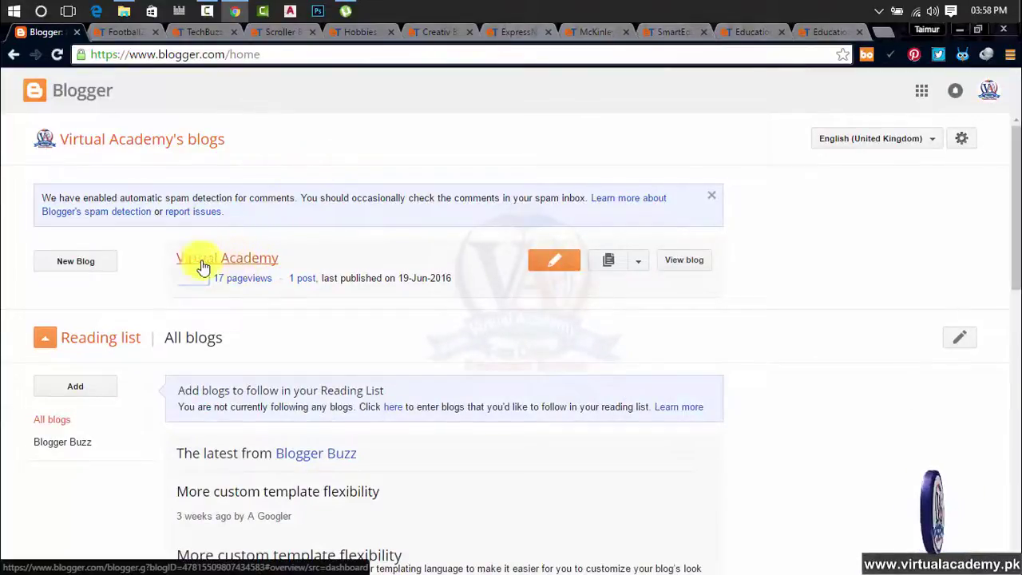
pyautogui.click(262, 262)
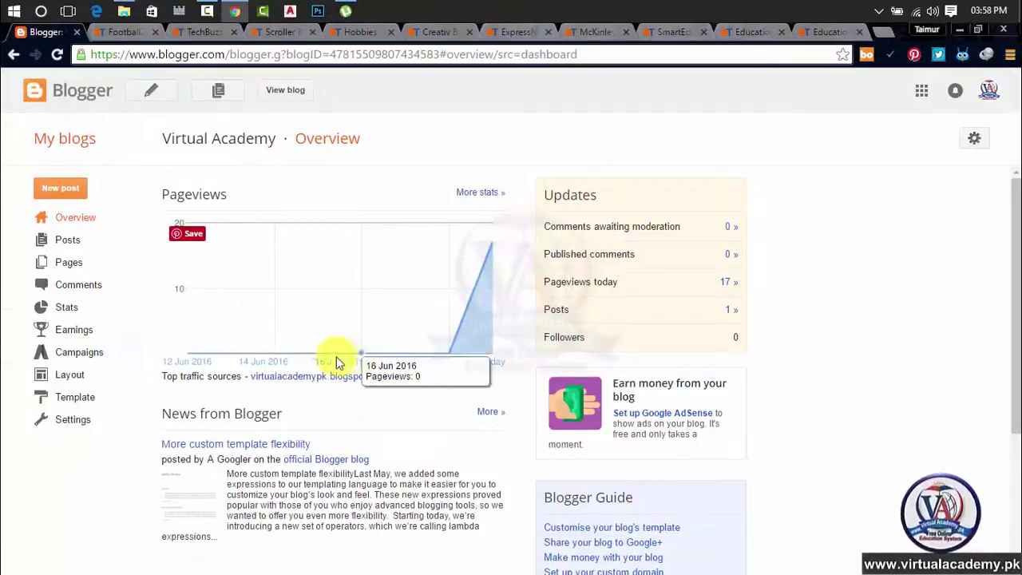
pyautogui.click(78, 403)
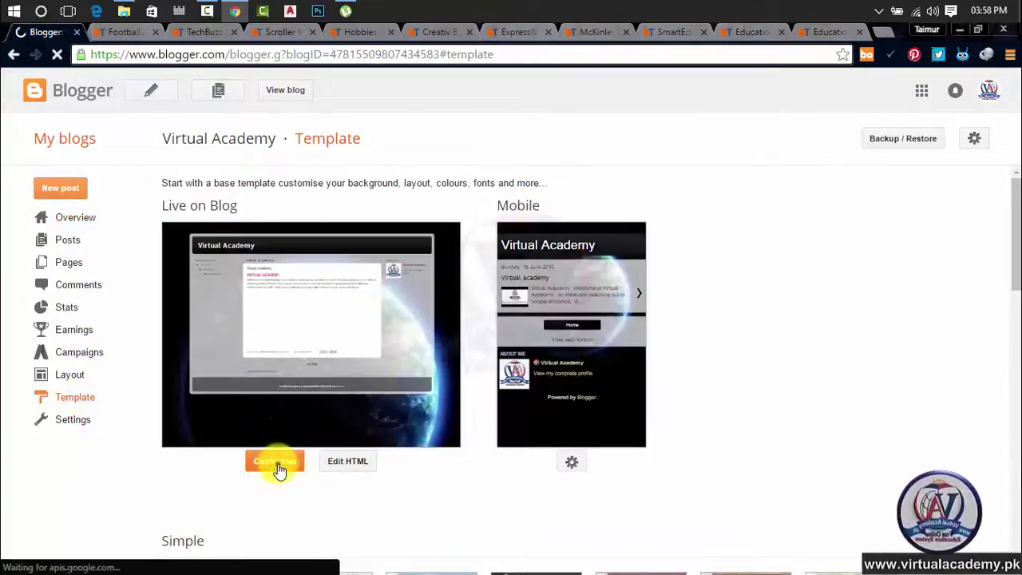
# - Look at the live template's customisation options in the Blogger Template Designer and return to the Template page
pyautogui.click(275, 462)
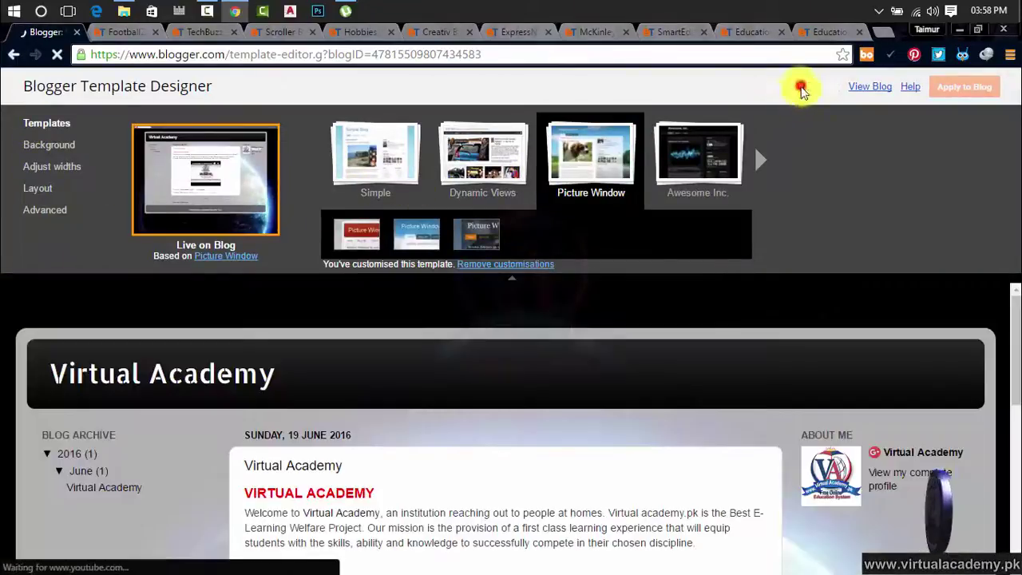
pyautogui.click(801, 86)
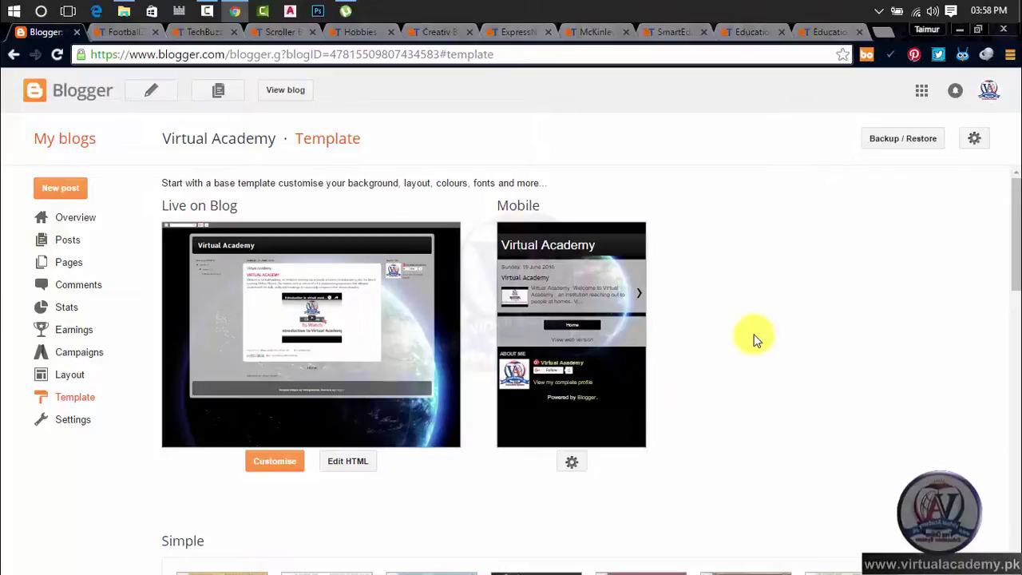
# - Examine the BTemplates demos of the FootballZone, TechBuzz, Scroller and Hobbies templates
pyautogui.click(126, 33)
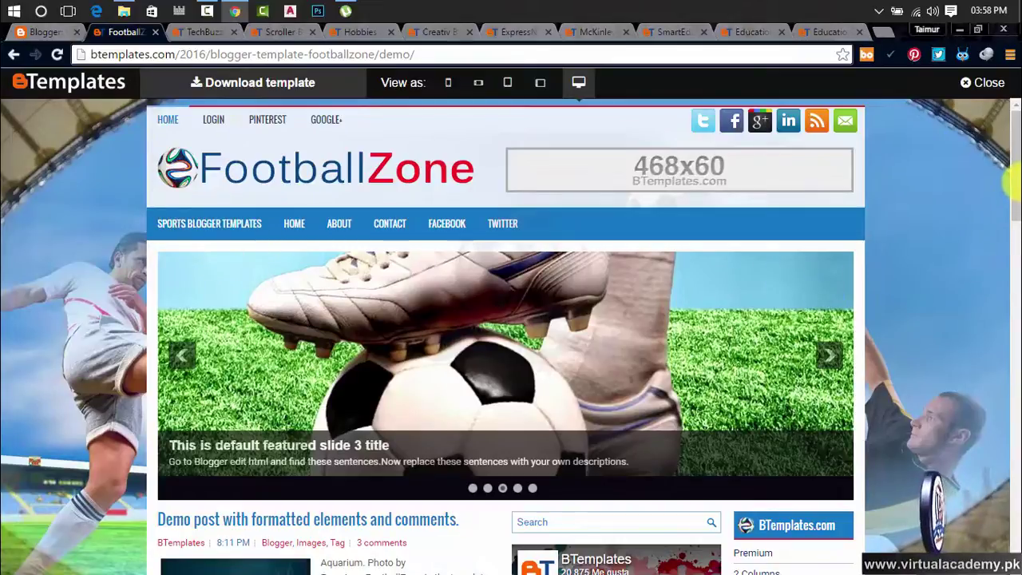
pyautogui.moveTo(1015, 199); pyautogui.dragTo(1015, 140)
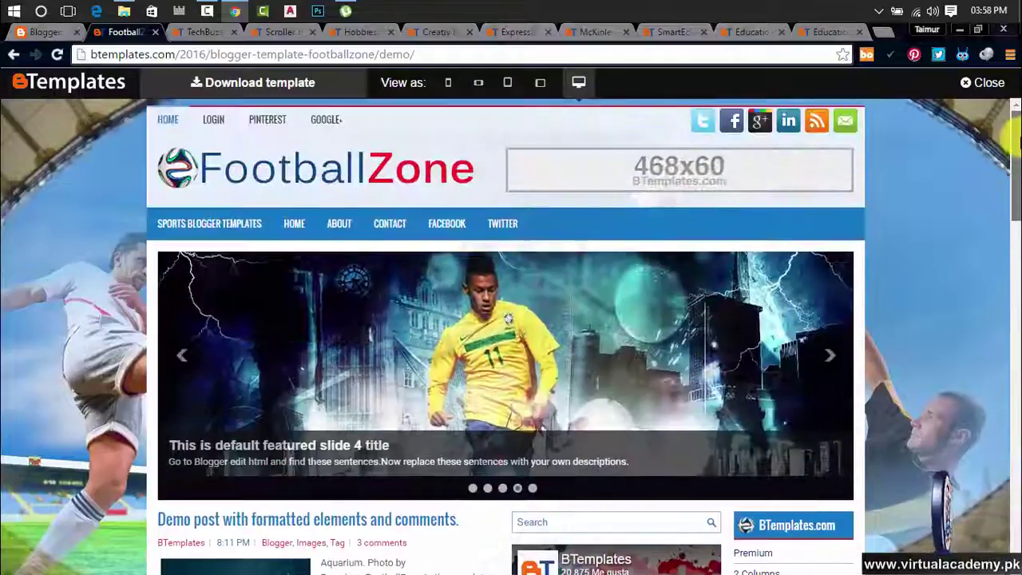
pyautogui.click(210, 32)
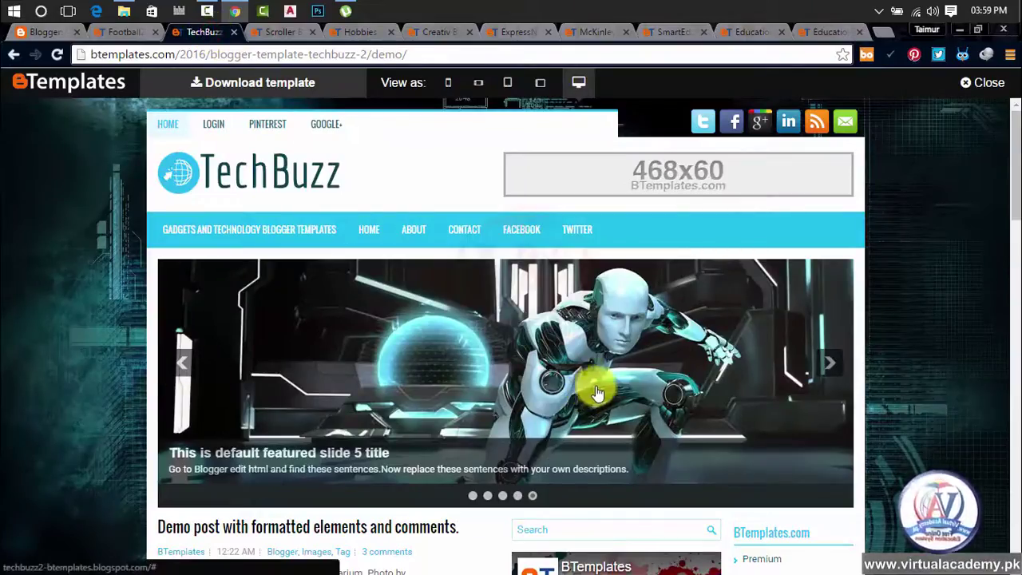
pyautogui.moveTo(1018, 158); pyautogui.dragTo(993, 103)
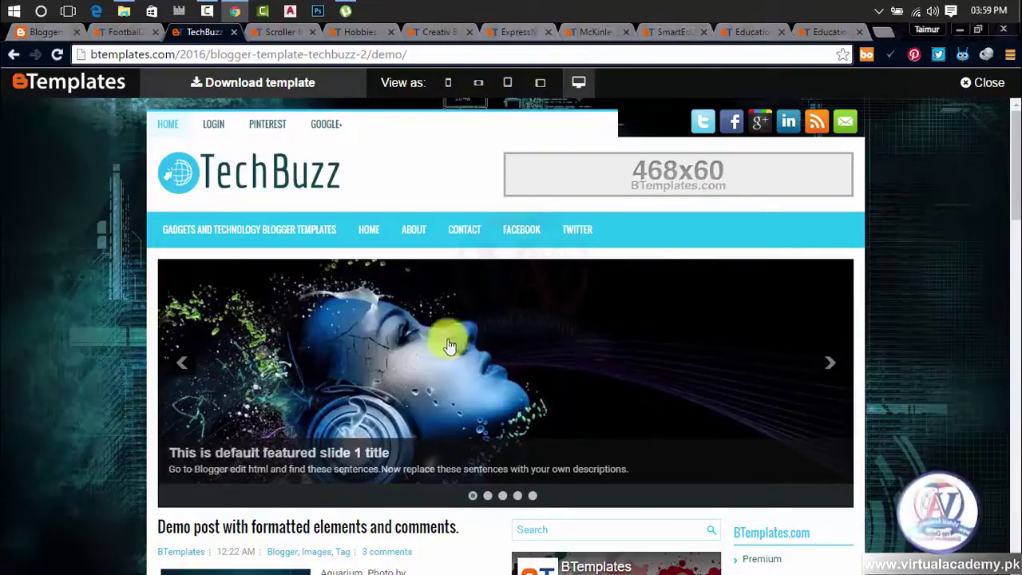
pyautogui.click(288, 33)
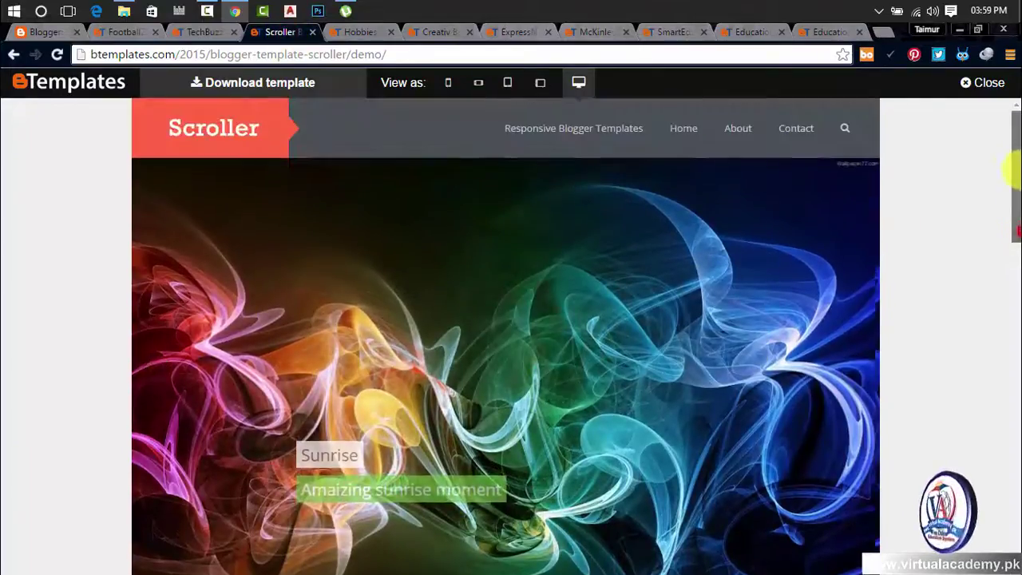
pyautogui.moveTo(1013, 168); pyautogui.dragTo(1013, 136)
pyautogui.click(353, 26)
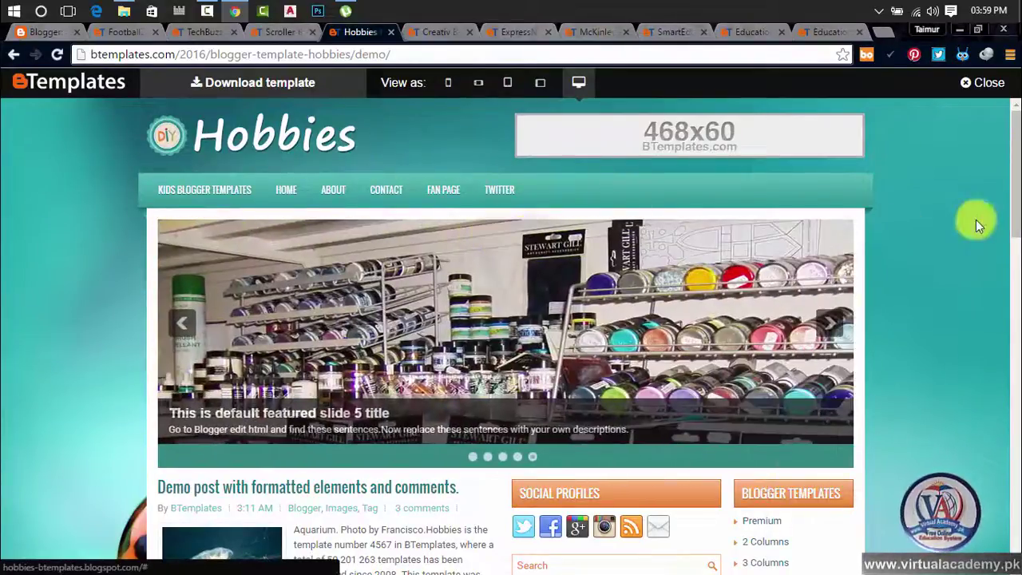
pyautogui.moveTo(1015, 186); pyautogui.dragTo(1014, 160)
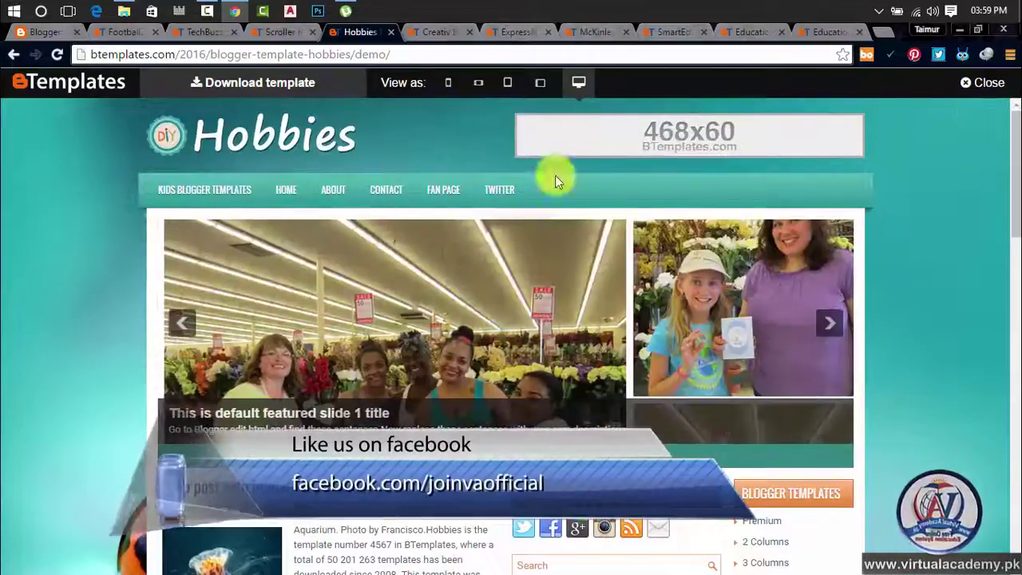
# - Examine the BTemplates demos of the Creativ, ExpressNews and McKinley templates
pyautogui.click(437, 33)
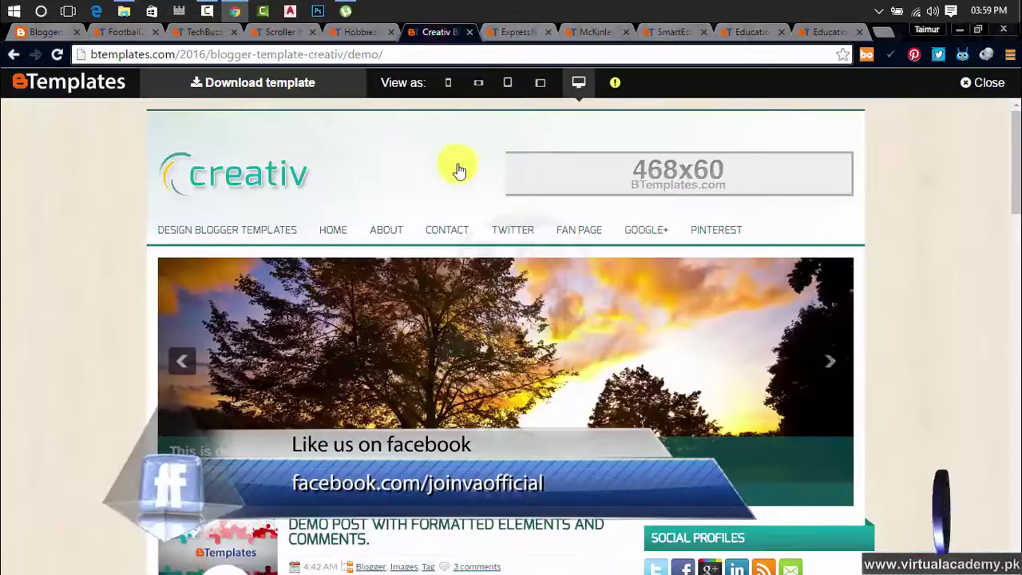
pyautogui.moveTo(1013, 171); pyautogui.dragTo(1008, 107)
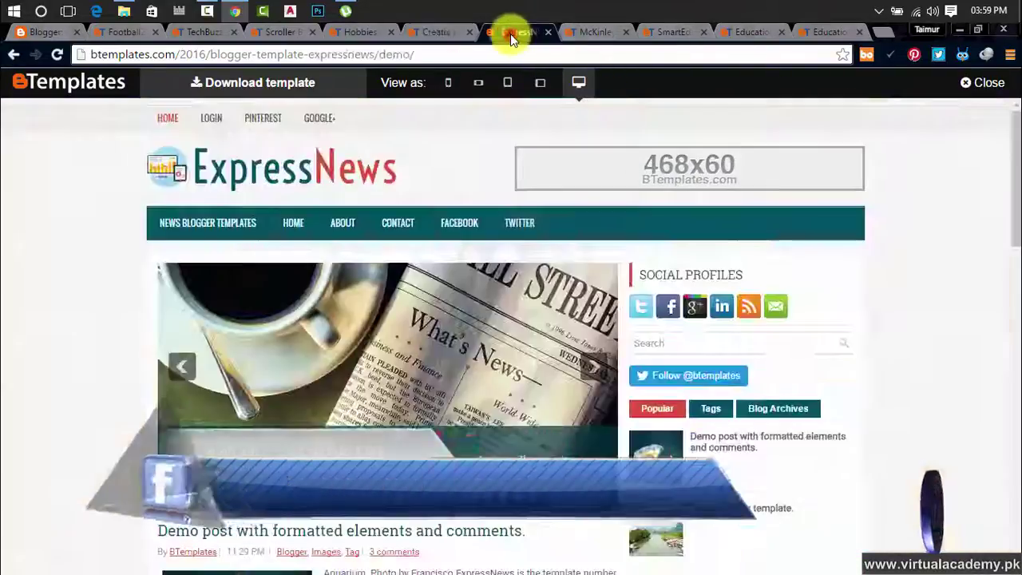
pyautogui.click(511, 34)
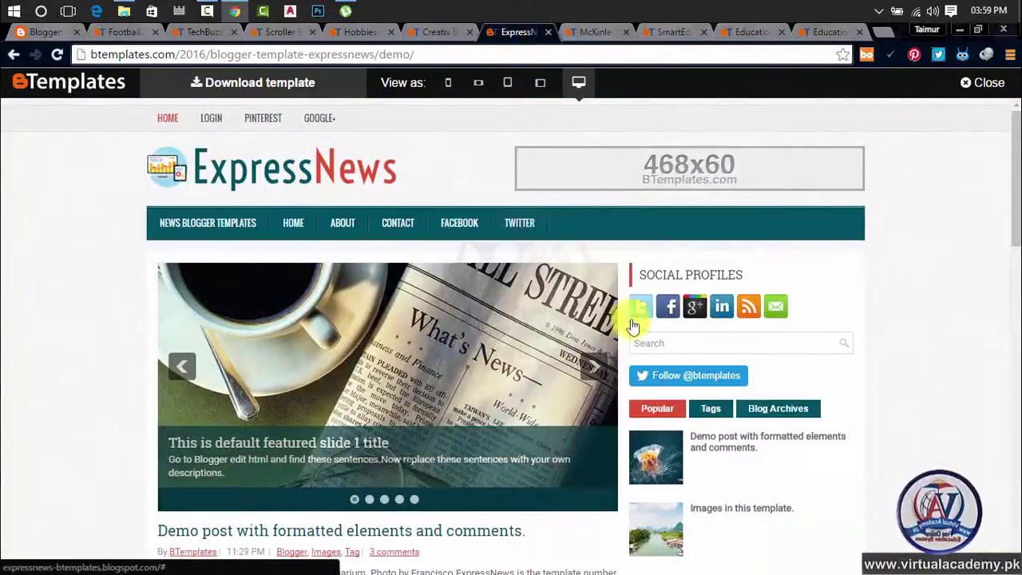
pyautogui.moveTo(1012, 191); pyautogui.dragTo(1011, 112)
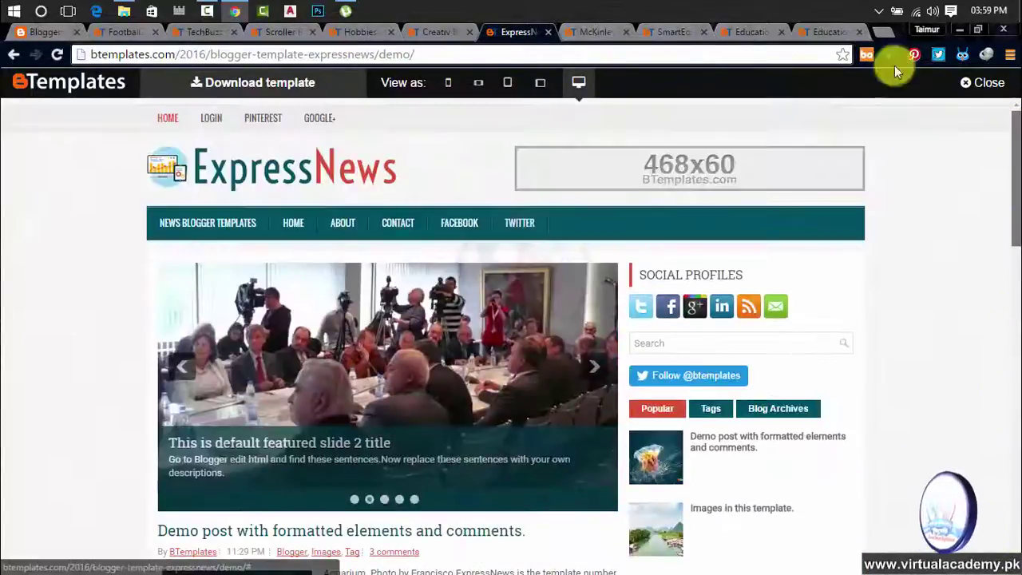
pyautogui.click(591, 33)
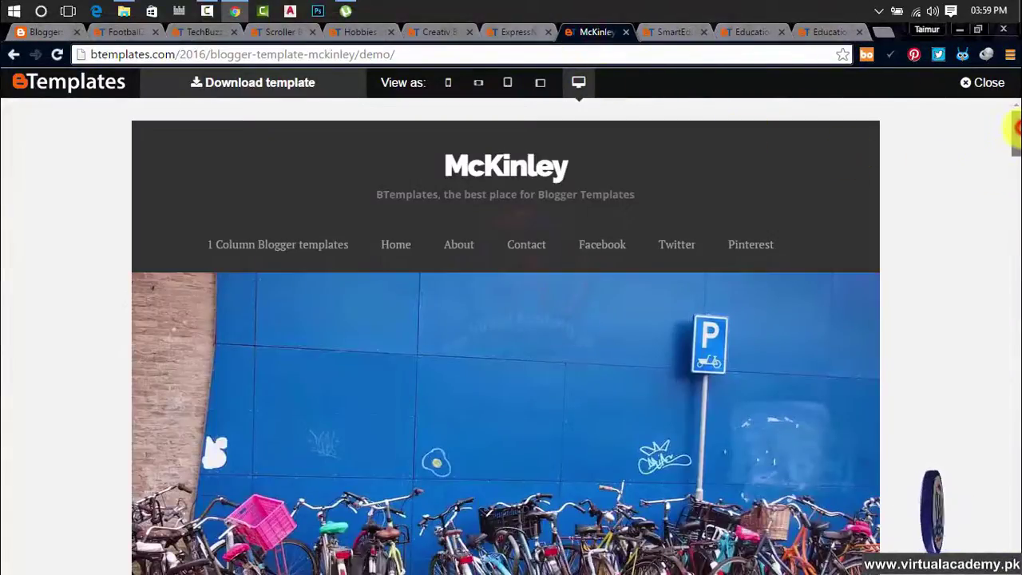
pyautogui.moveTo(1016, 128); pyautogui.dragTo(902, 85)
# - Examine the SmartEducation, EducationPress and EducationWeb template demos, and return to the blog's Template page
pyautogui.click(653, 33)
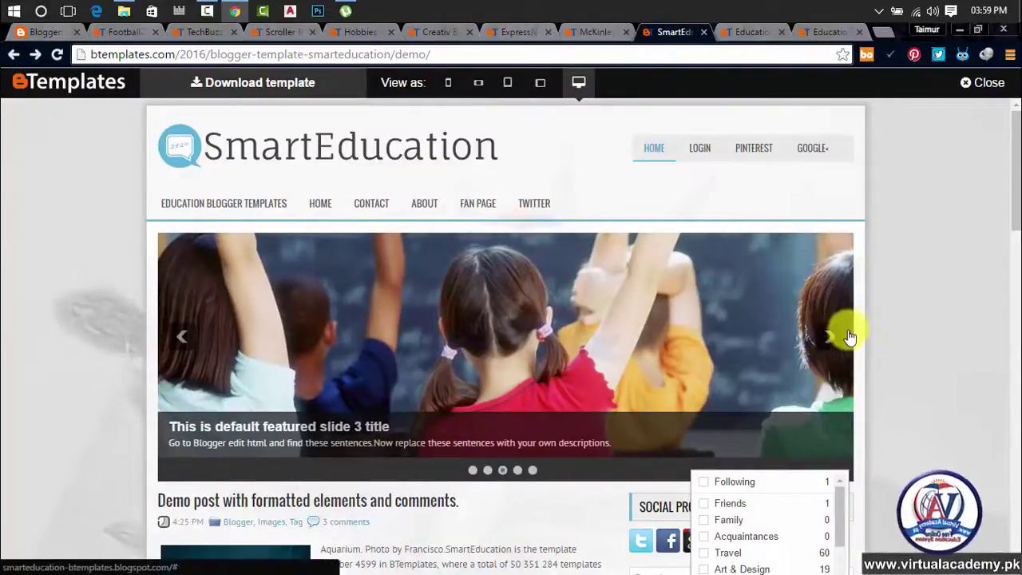
pyautogui.scroll(-8, 842, 339)
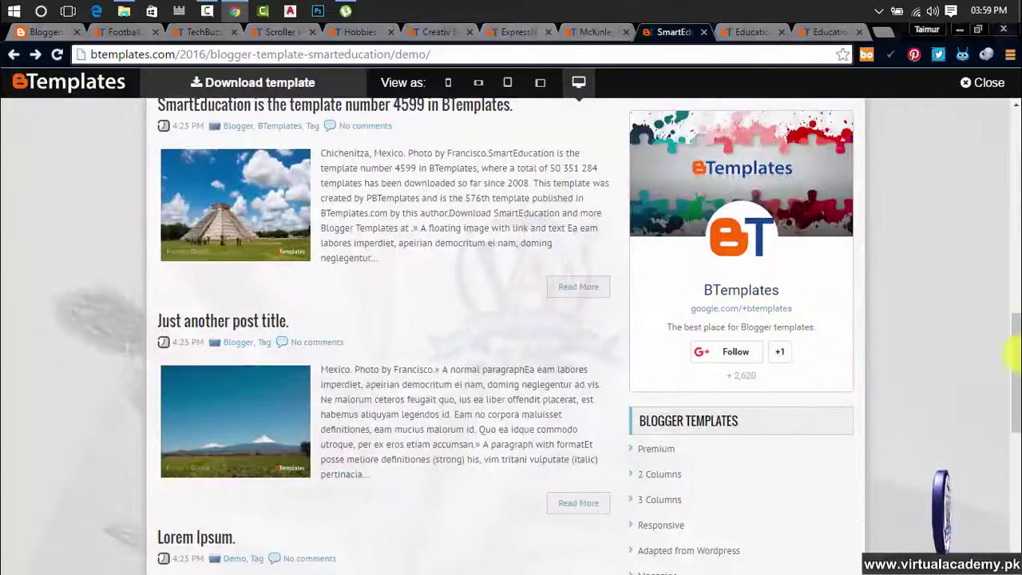
pyautogui.moveTo(1017, 354); pyautogui.dragTo(1015, 120)
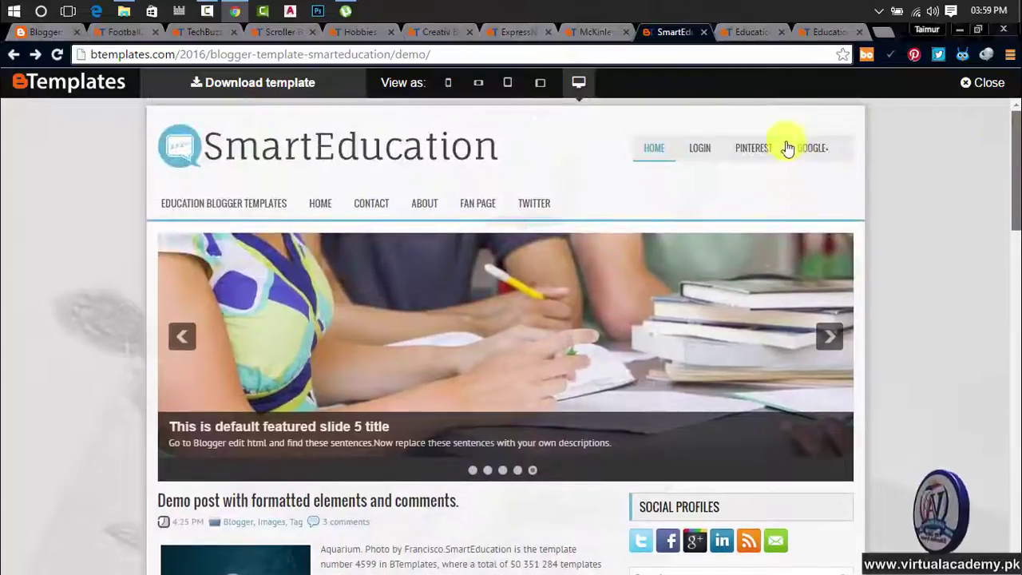
pyautogui.click(759, 33)
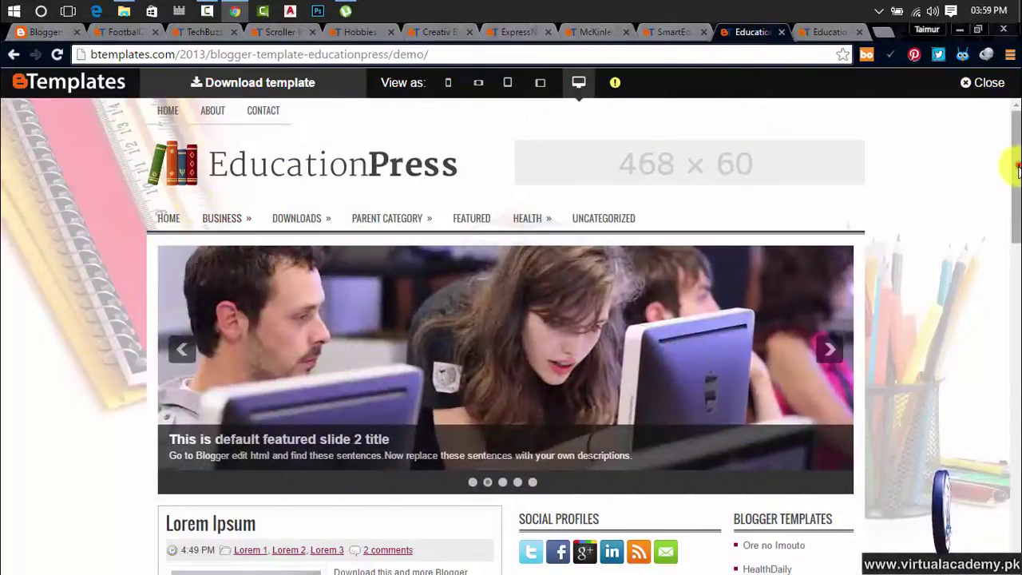
pyautogui.moveTo(1014, 164); pyautogui.dragTo(984, 115)
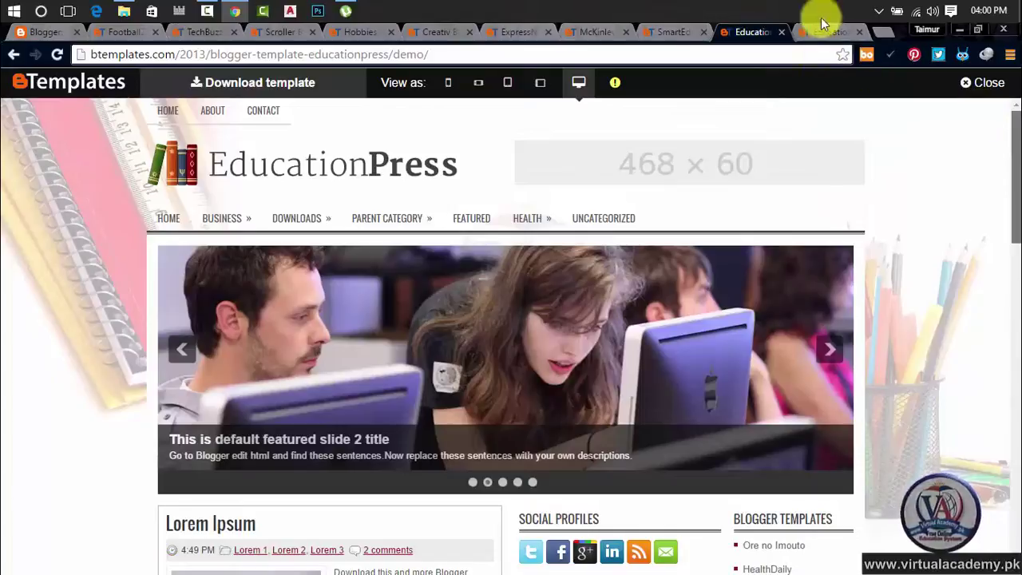
pyautogui.click(822, 32)
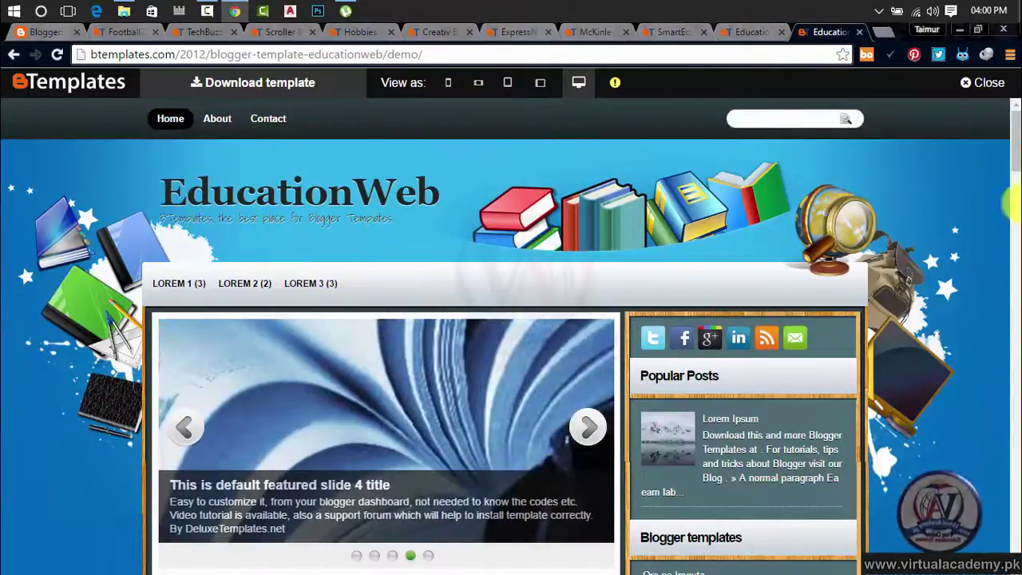
pyautogui.moveTo(1014, 144); pyautogui.dragTo(1010, 107)
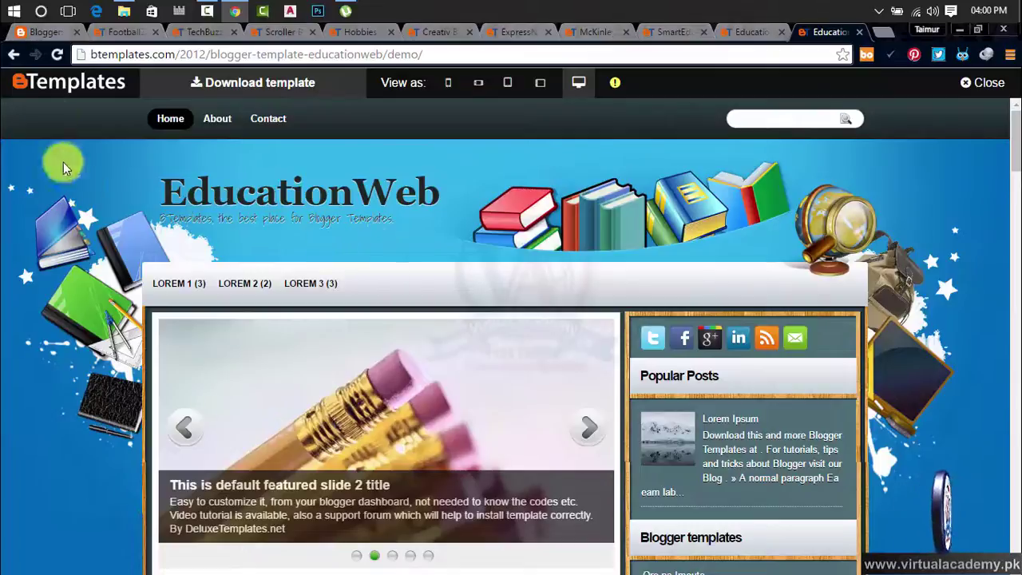
pyautogui.click(47, 35)
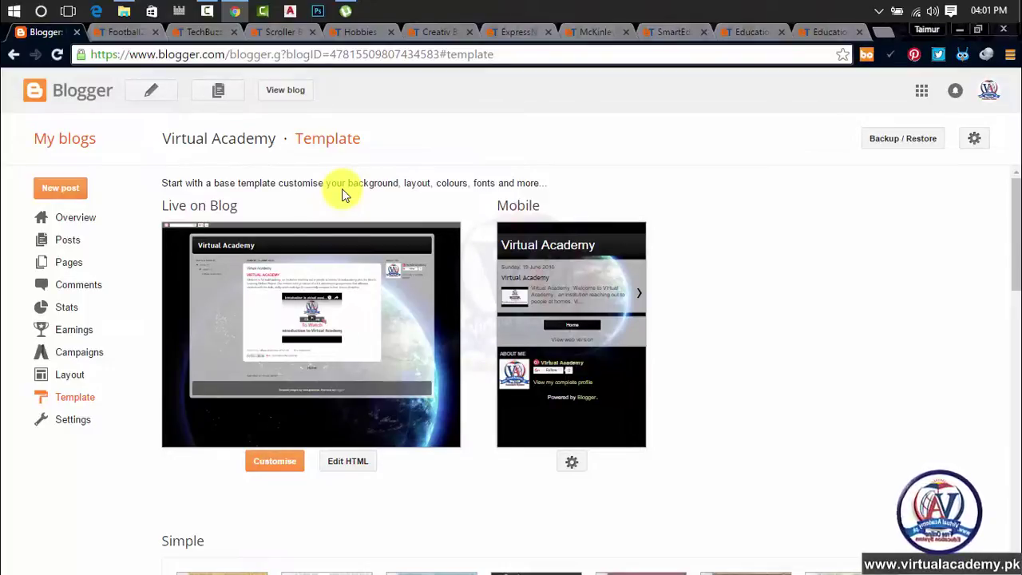
# - Switch to File Explorer, extract the Hobbies archive into the Compressed folder and open the extracted Hobbies folder
pyautogui.click(123, 11)
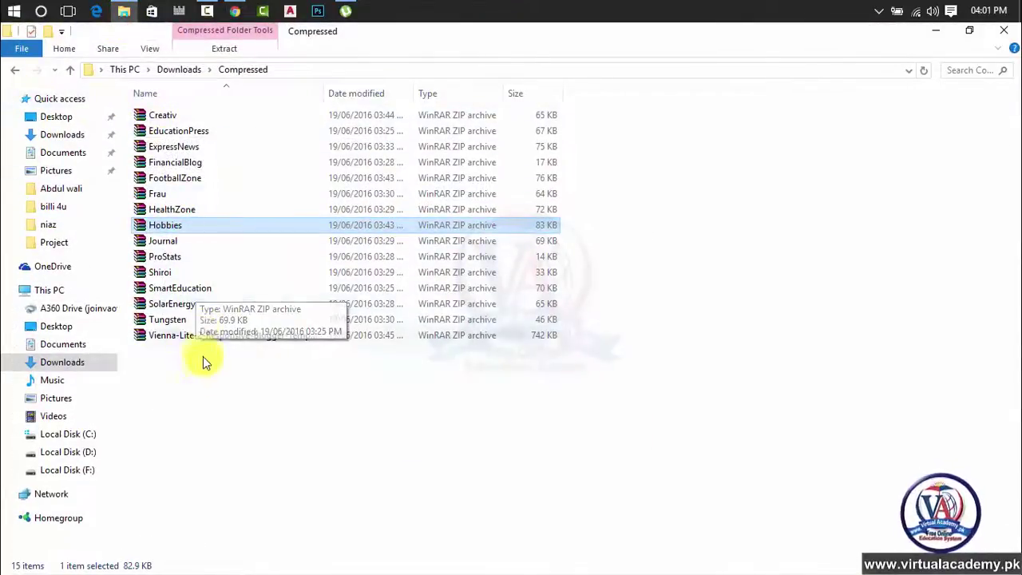
pyautogui.rightClick(162, 228)
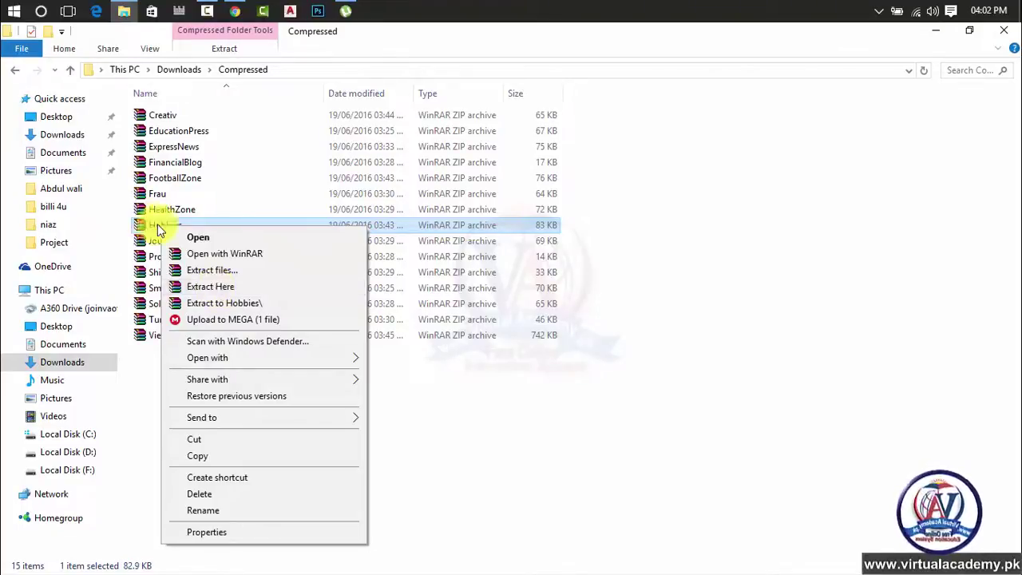
pyautogui.click(258, 289)
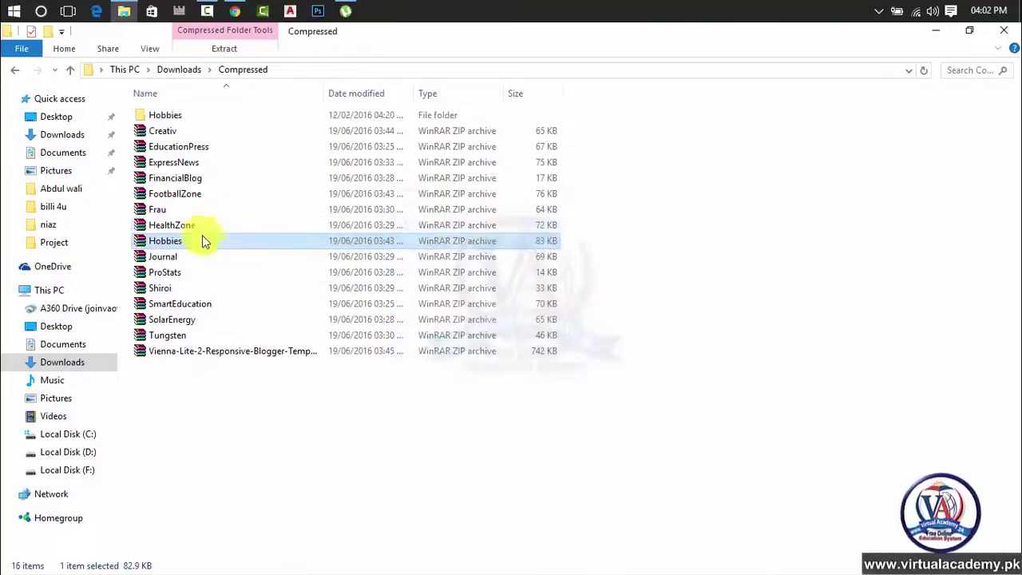
pyautogui.click(192, 115)
pyautogui.doubleClick(193, 115)
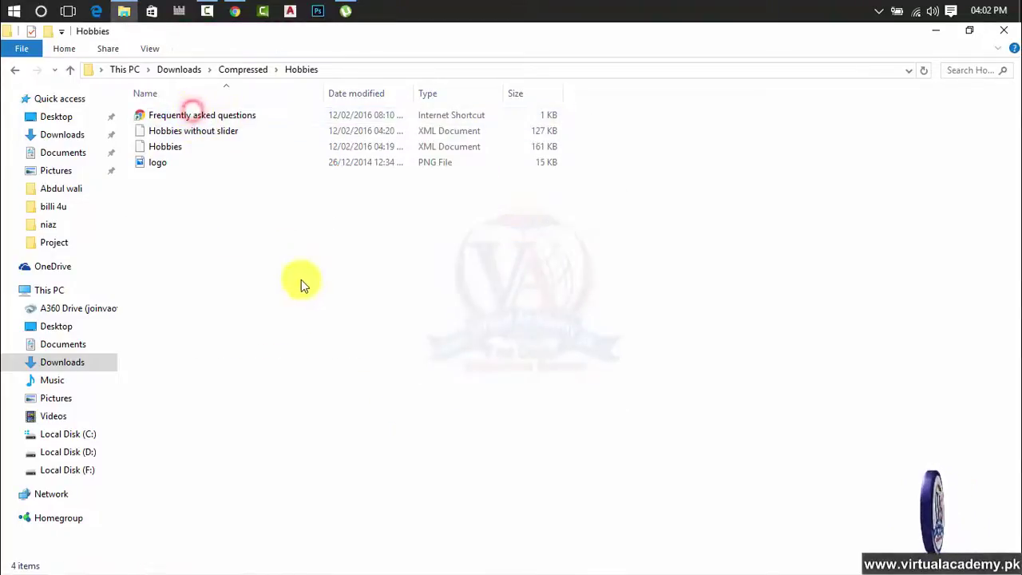
# - Compare the Hobbies and Hobbies without slider XML files in the folder and switch back to Blogger in Chrome
pyautogui.click(229, 146)
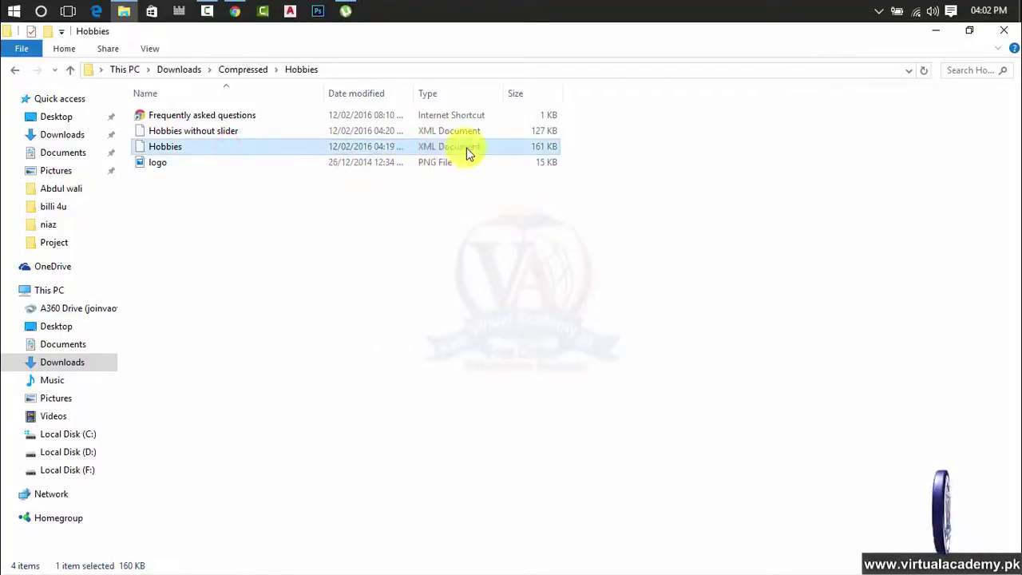
pyautogui.click(266, 134)
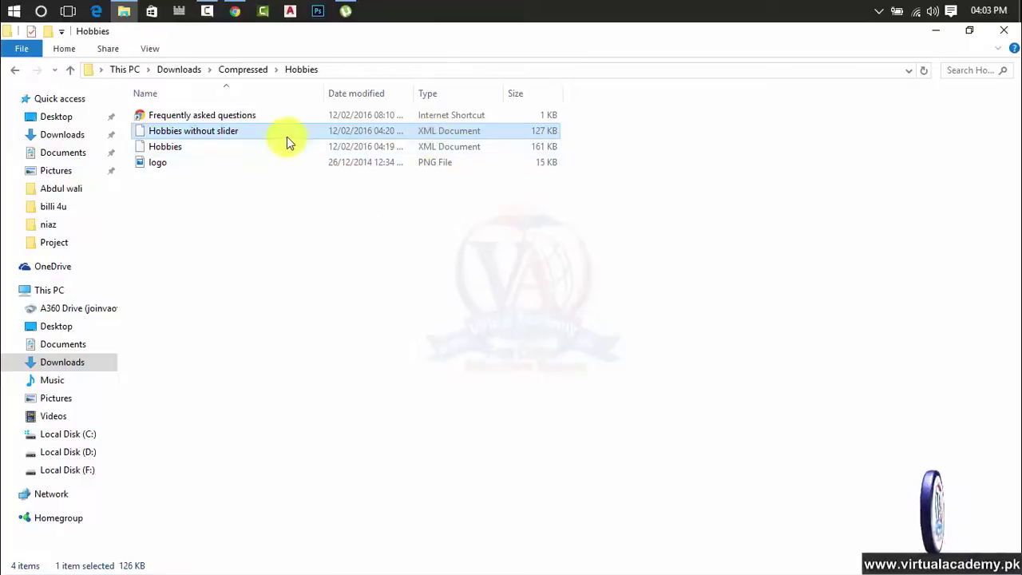
pyautogui.click(455, 147)
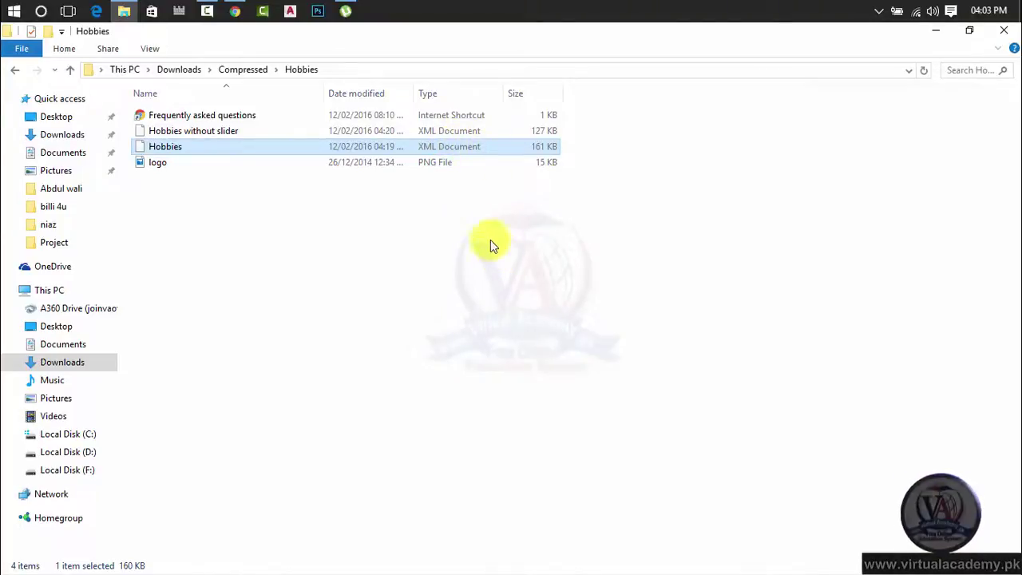
pyautogui.click(415, 132)
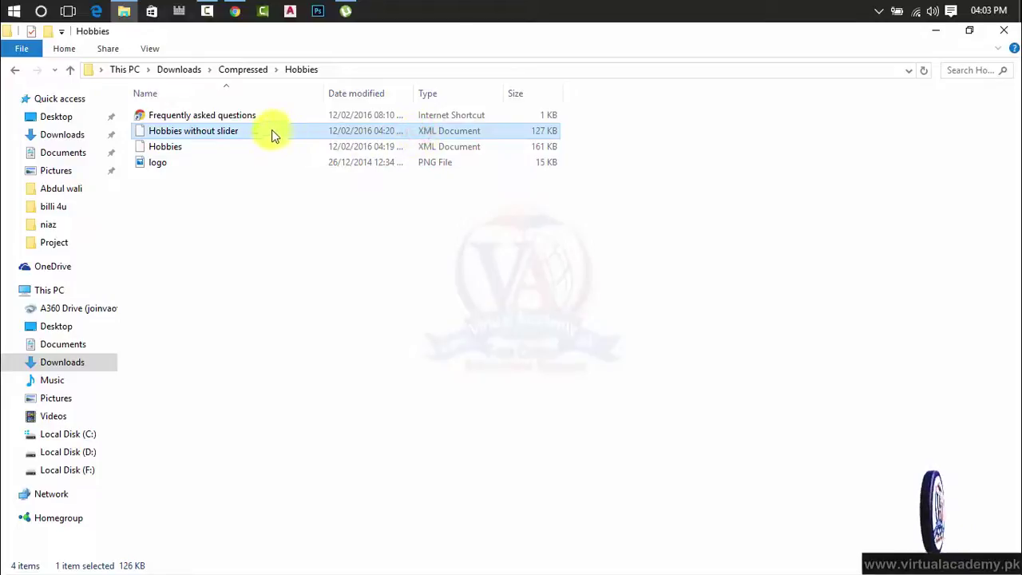
pyautogui.click(235, 11)
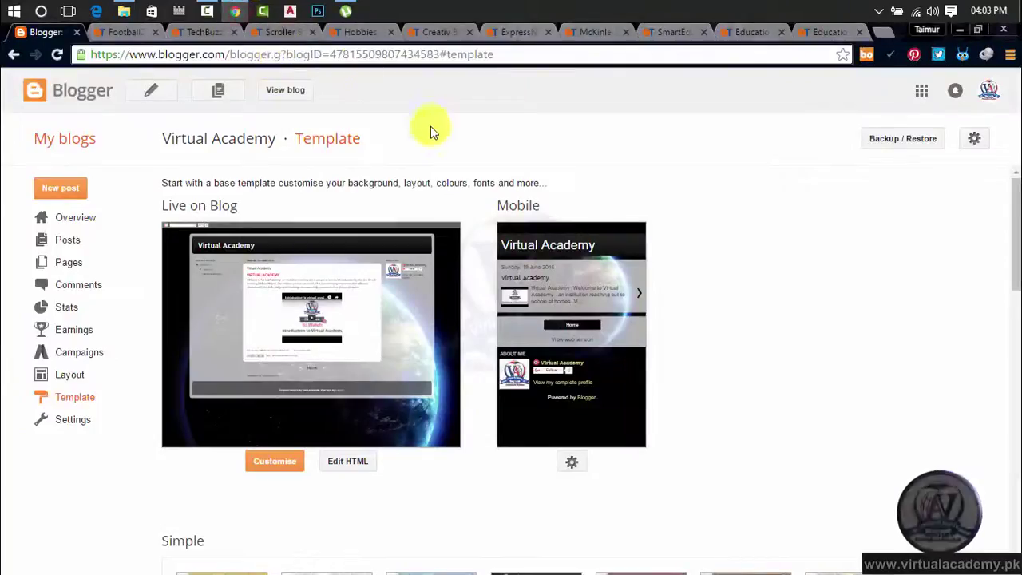
# - Review the Hobbies template demo and open the Backup / Restore dialog on the blog's Template page
pyautogui.click(366, 32)
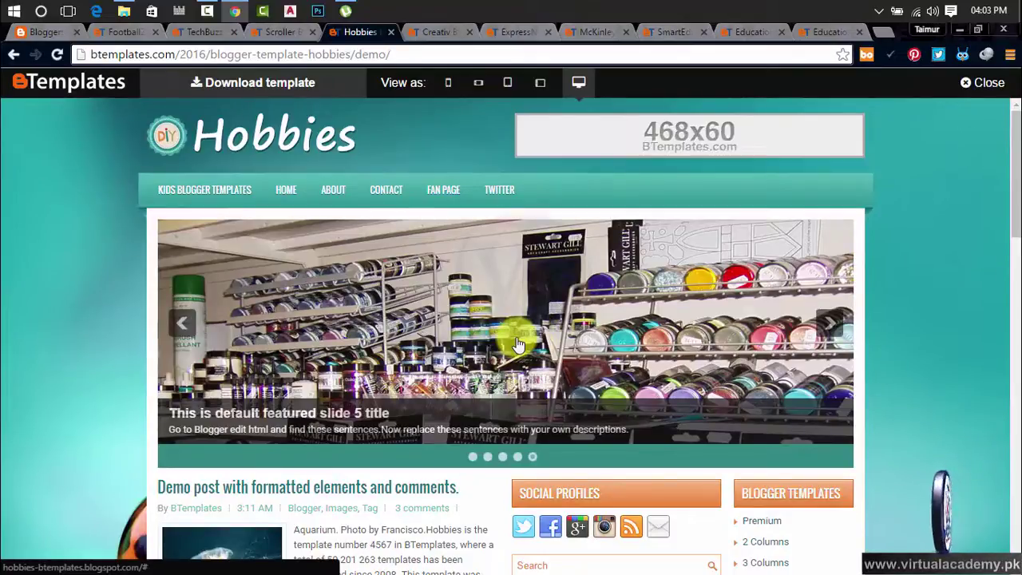
pyautogui.click(46, 32)
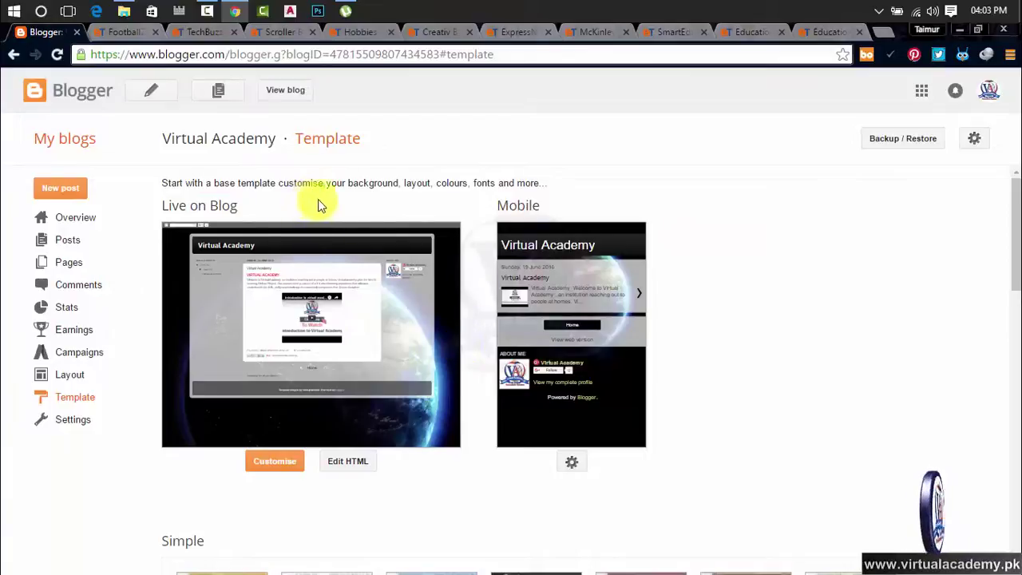
pyautogui.click(901, 142)
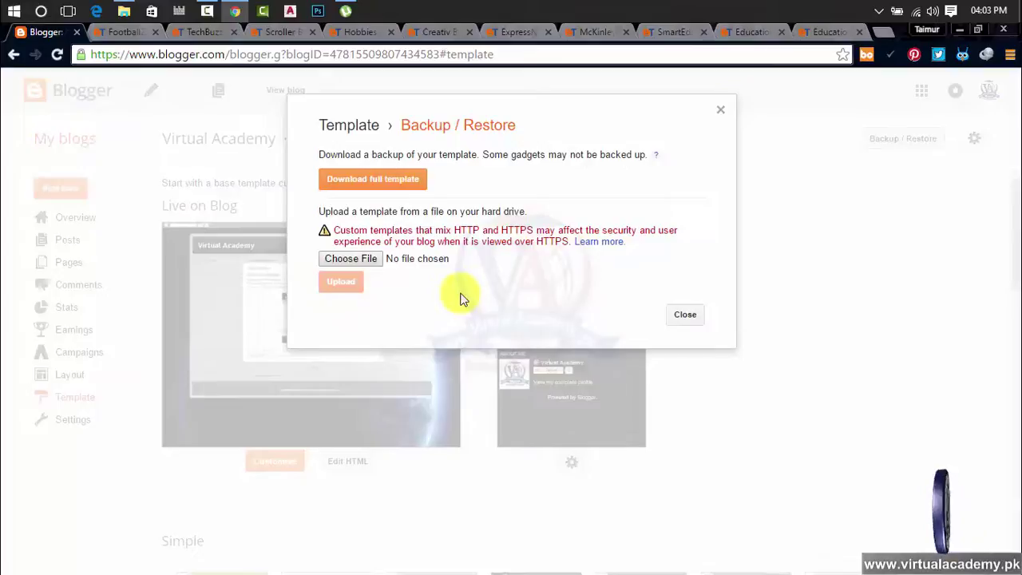
# - Examine the full template backup option in the Backup / Restore dialog
pyautogui.click(410, 186)
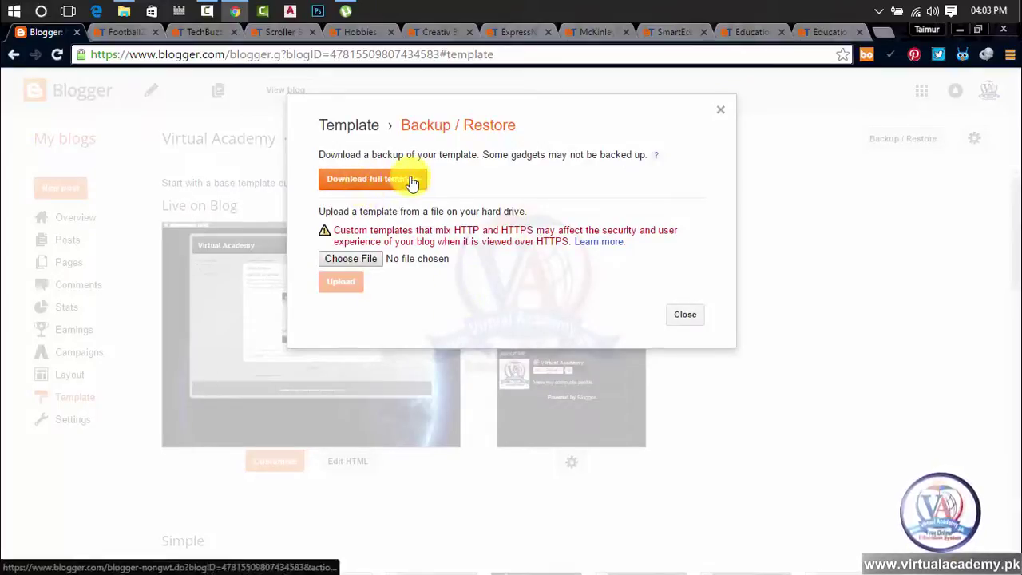
pyautogui.click(403, 121)
pyautogui.doubleClick(404, 121)
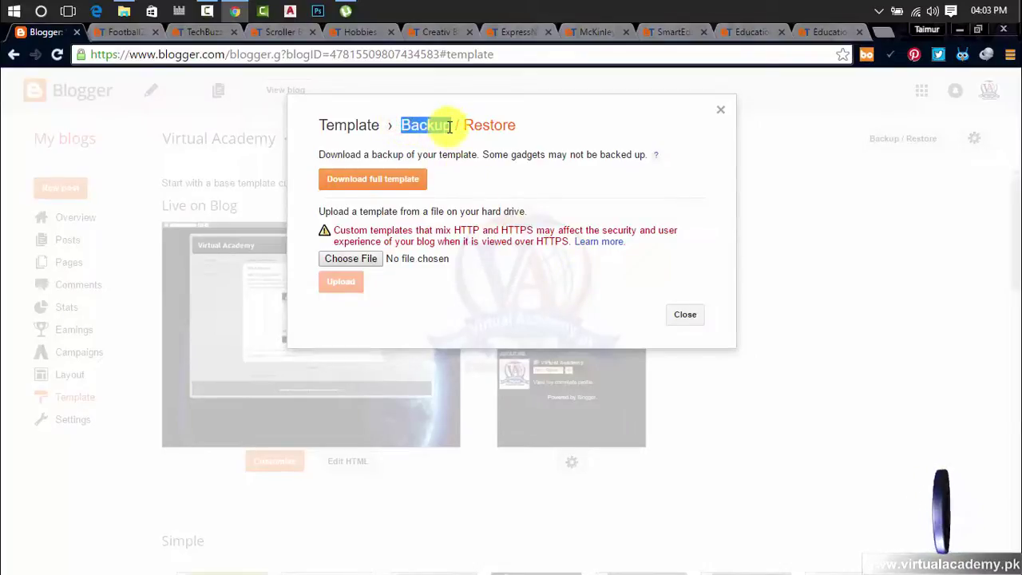
pyautogui.click(787, 258)
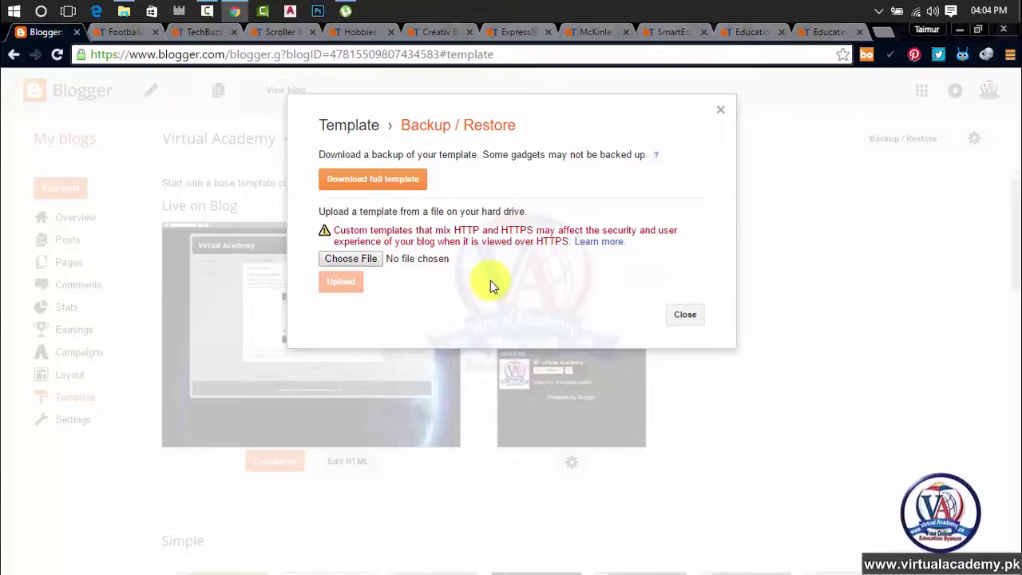
# - Upload the Hobbies XML file from Downloads > Compressed > Hobbies as the blog's new template
pyautogui.click(371, 259)
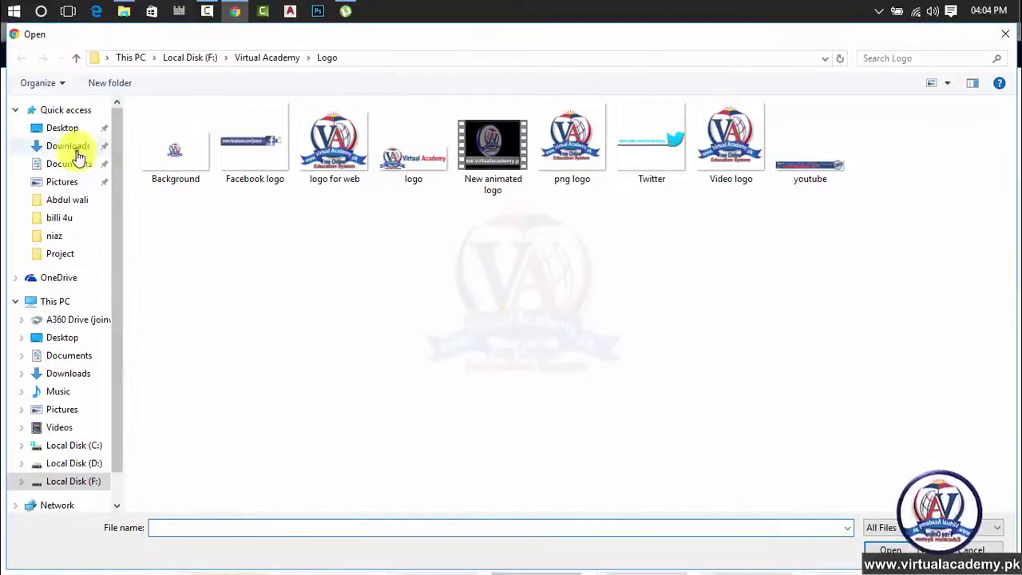
pyautogui.click(76, 151)
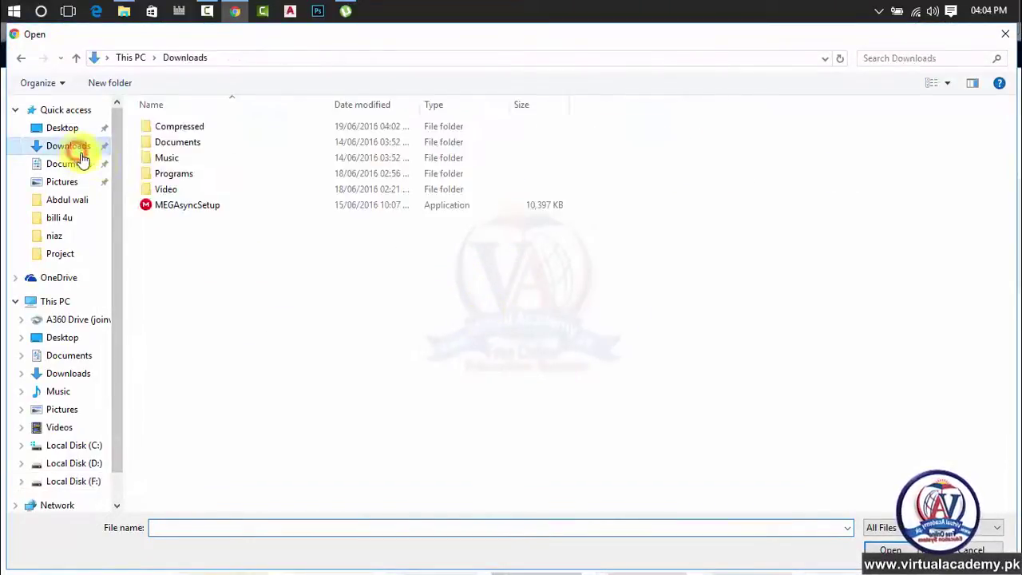
pyautogui.doubleClick(189, 127)
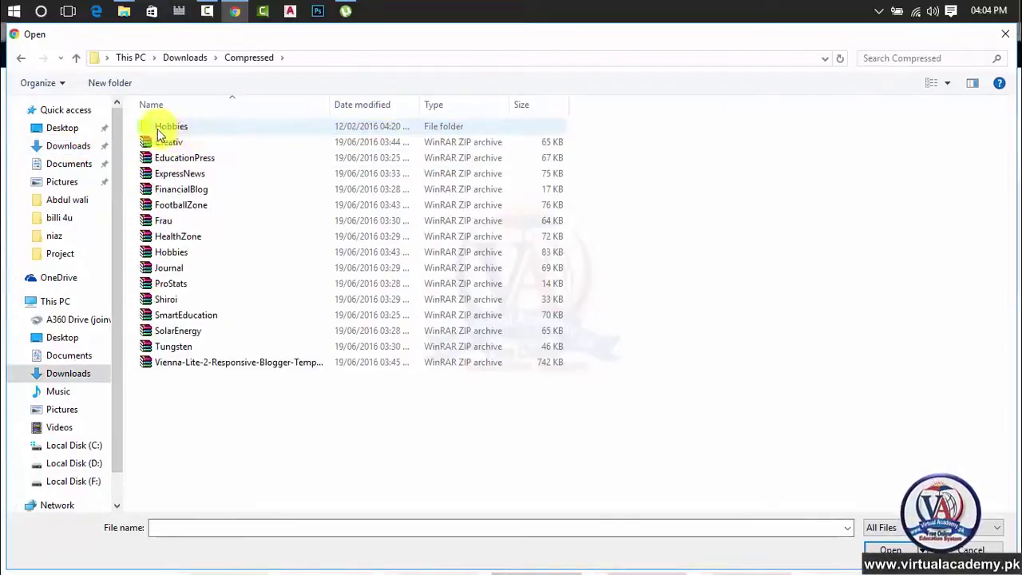
pyautogui.doubleClick(189, 132)
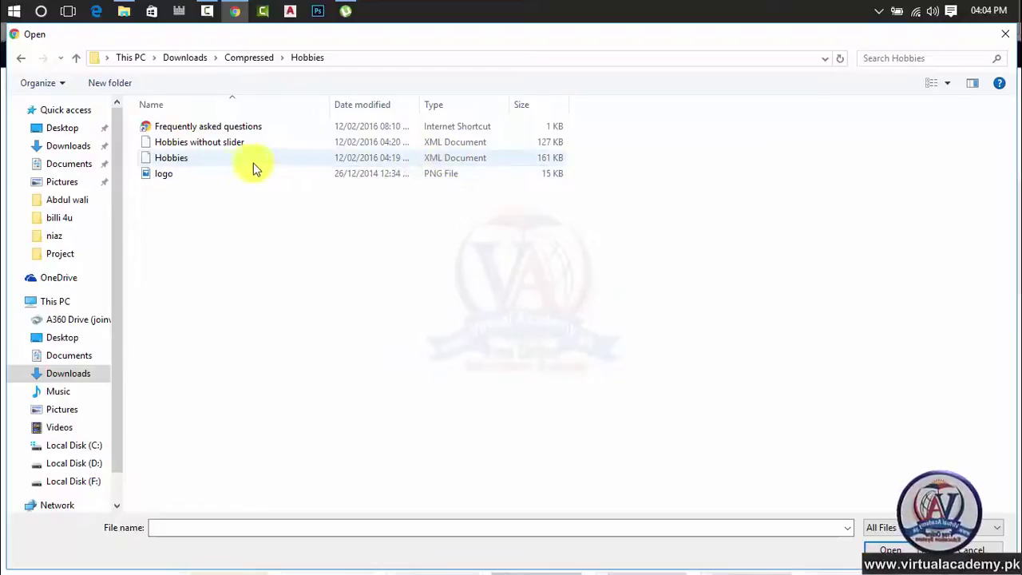
pyautogui.click(233, 164)
pyautogui.doubleClick(231, 164)
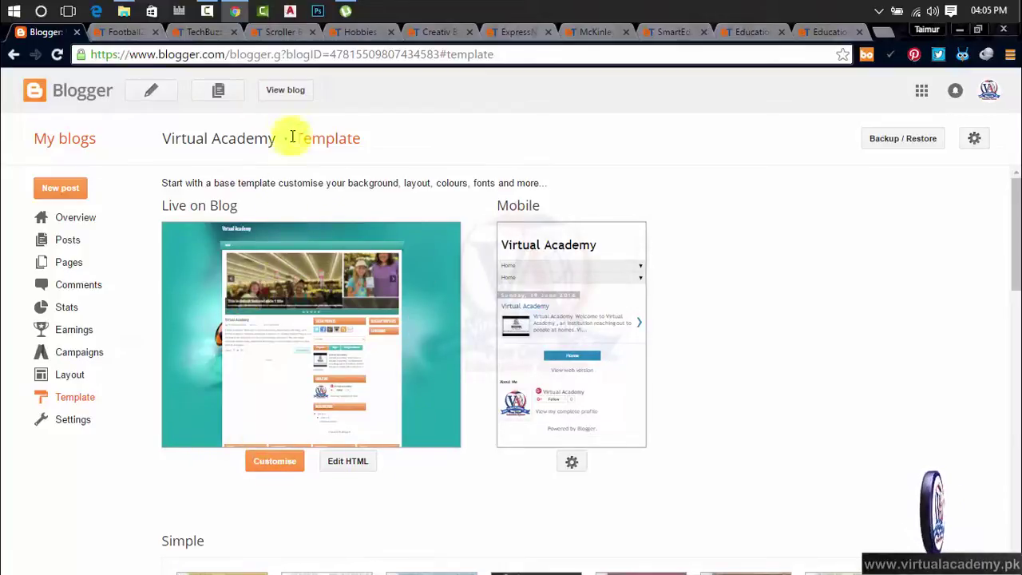
# - Close all the BTemplates demo pages, keeping only the Blogger Template page open
pyautogui.click(127, 32)
pyautogui.click(155, 32)
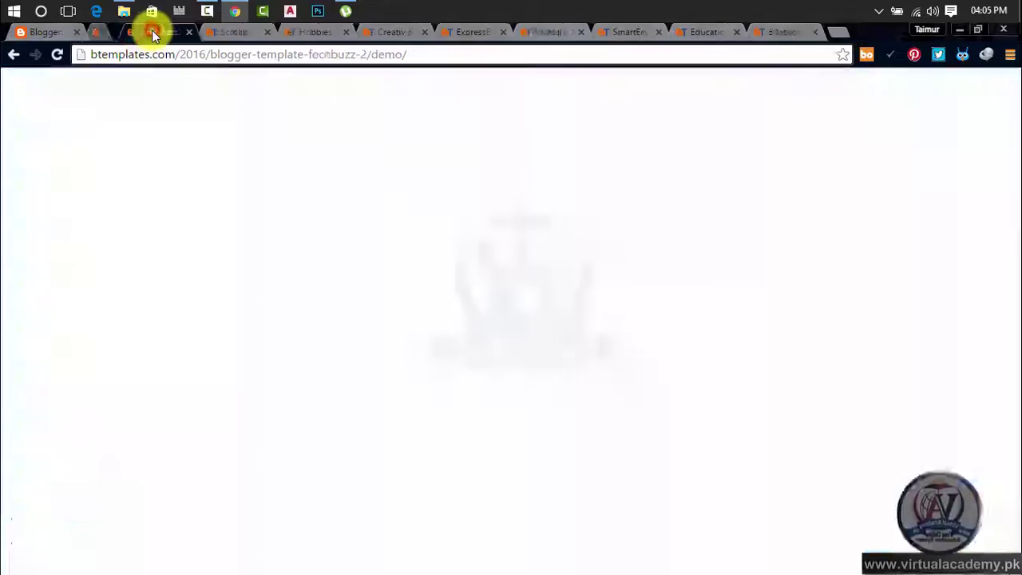
pyautogui.click(154, 32)
pyautogui.click(154, 32)
pyautogui.click(155, 32)
pyautogui.click(154, 32)
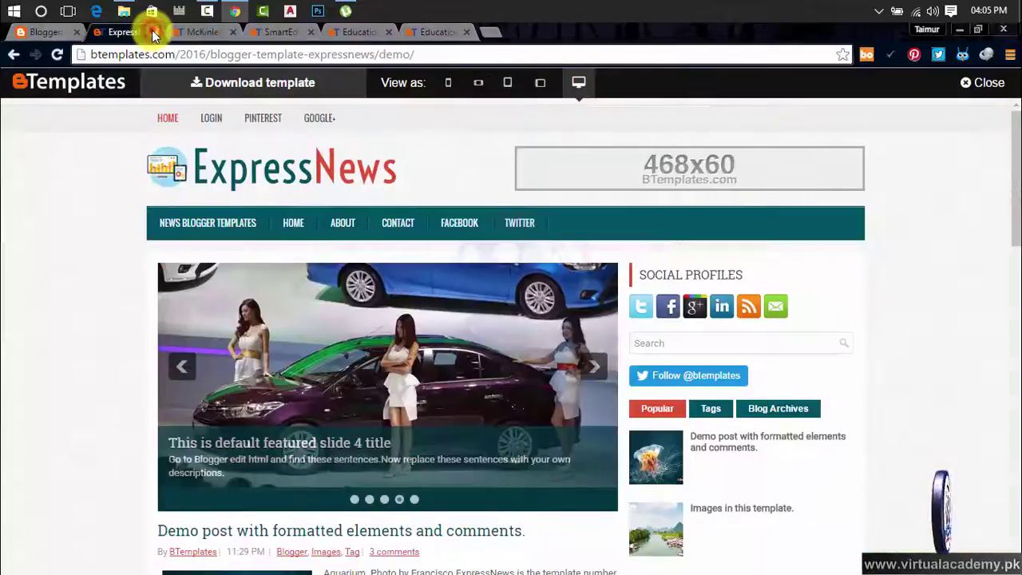
pyautogui.click(155, 32)
pyautogui.click(155, 32)
pyautogui.click(154, 32)
pyautogui.click(154, 32)
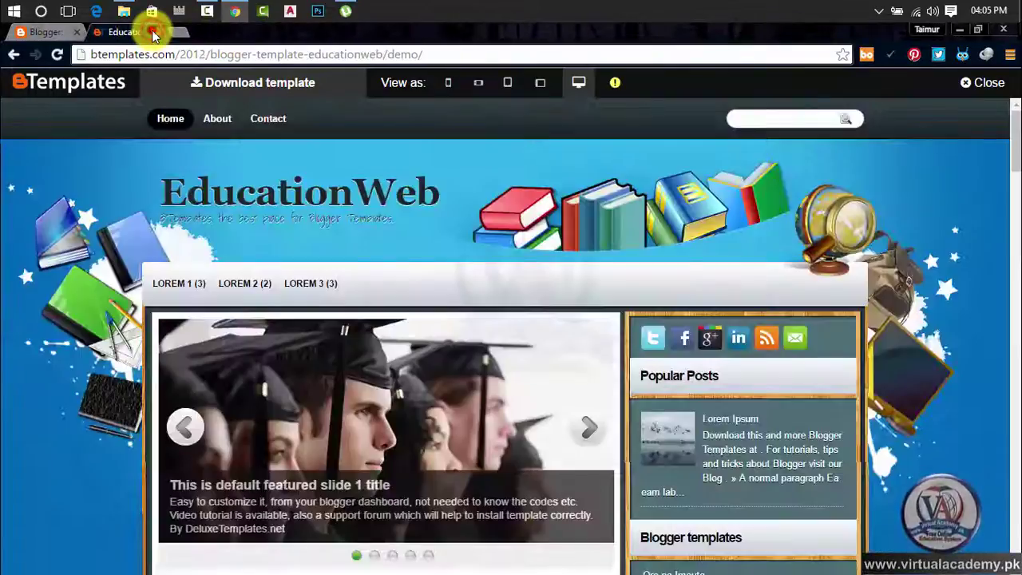
pyautogui.click(154, 32)
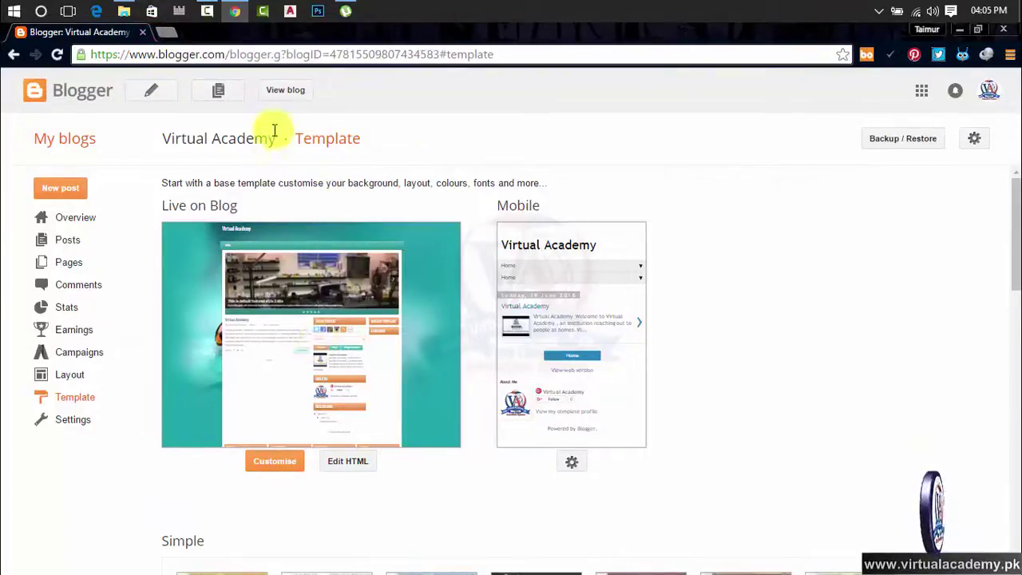
# - View the live blog with its new template and examine the full Virtual Academy post page
pyautogui.click(285, 96)
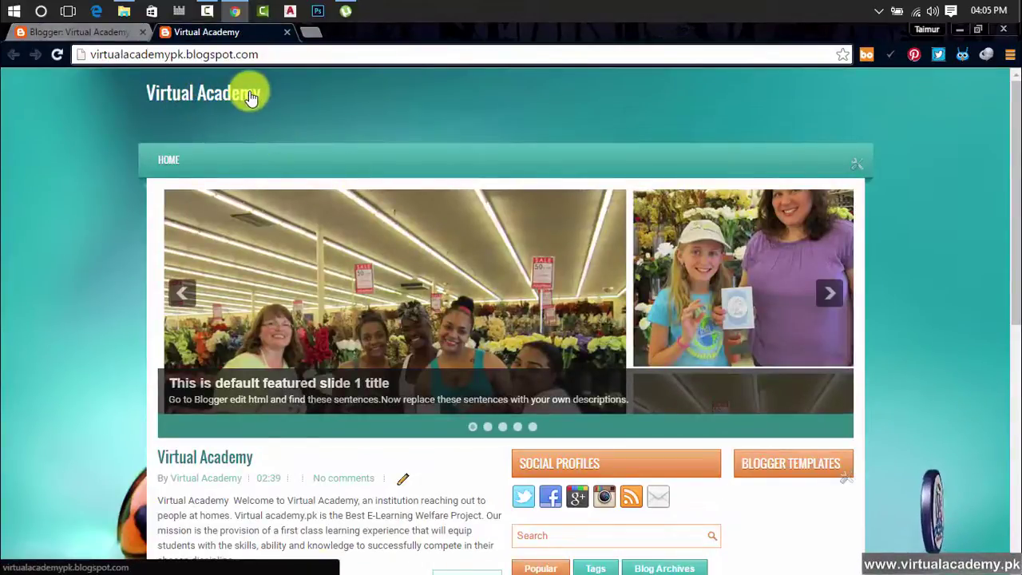
pyautogui.moveTo(1012, 95); pyautogui.dragTo(1009, 240)
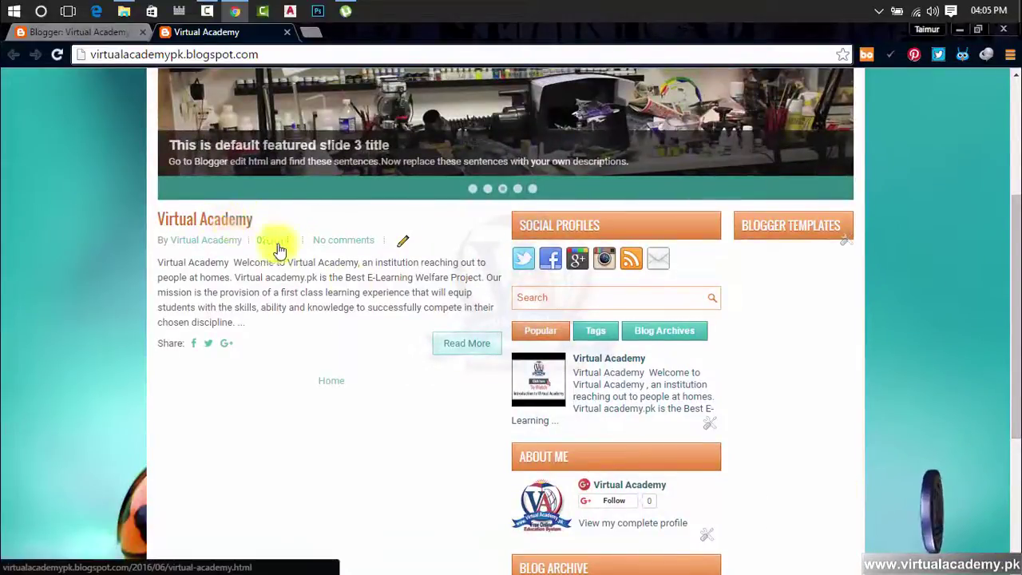
pyautogui.click(468, 346)
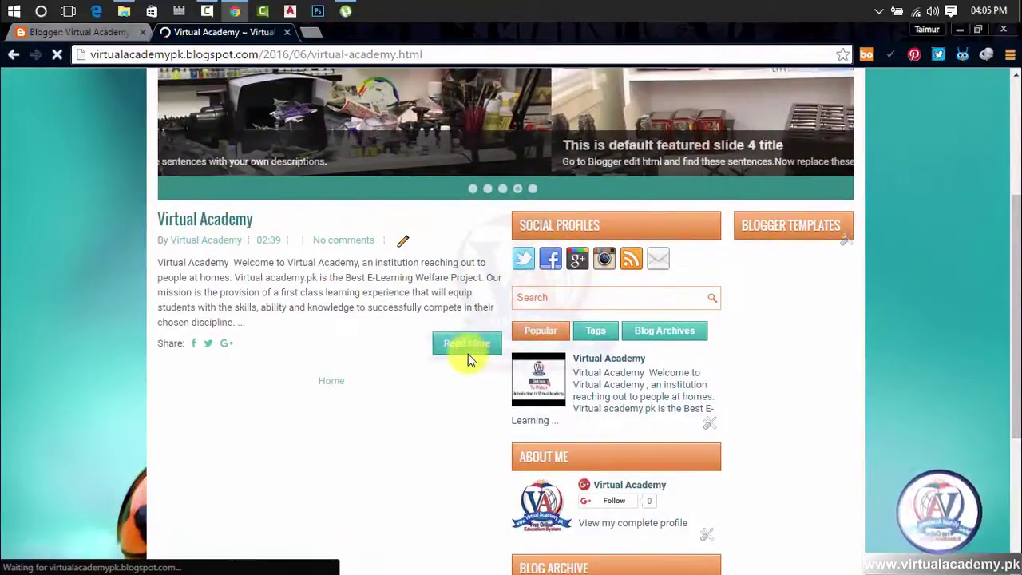
pyautogui.scroll(-4, 320, 416)
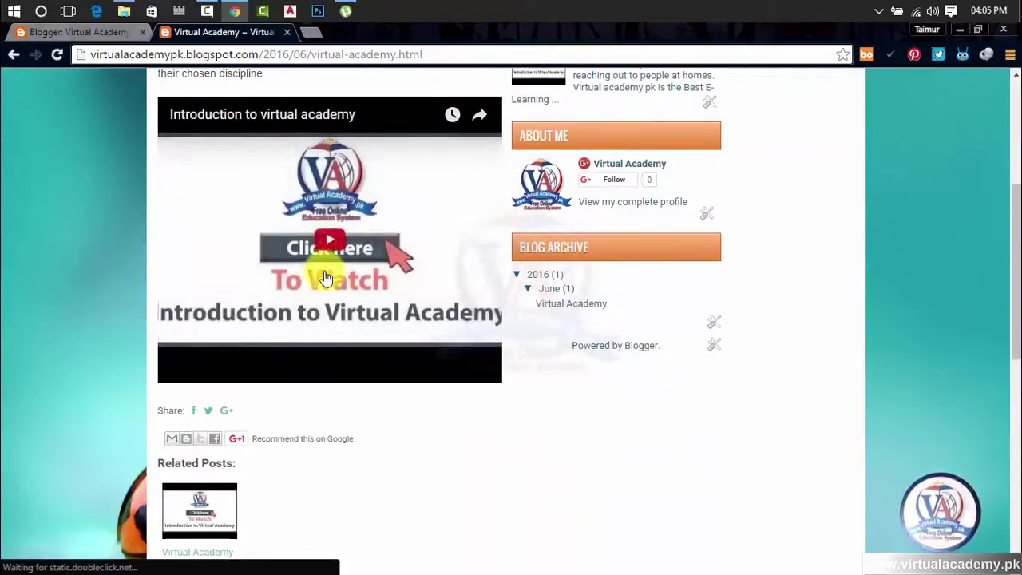
pyautogui.scroll(4, 327, 274)
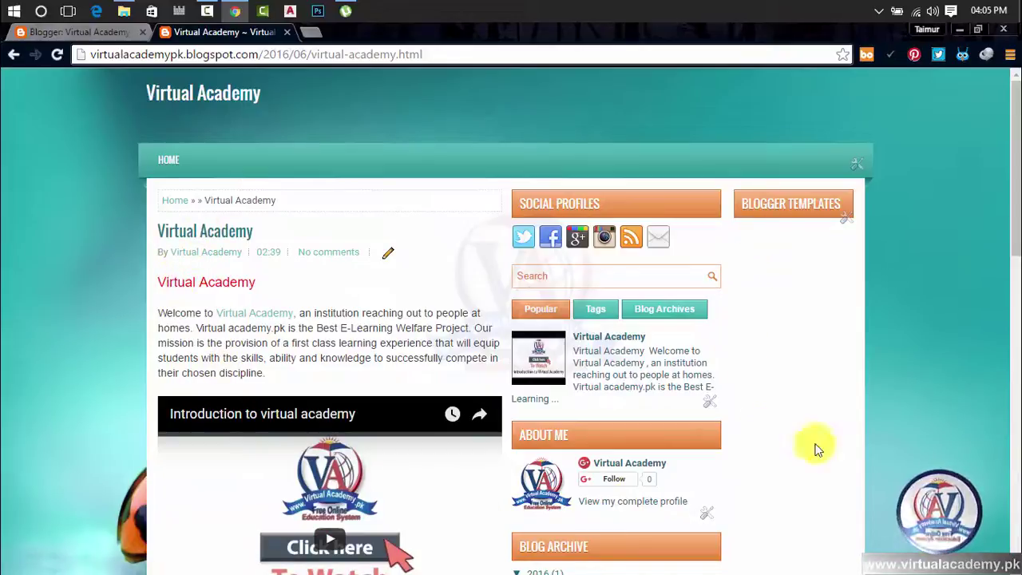
# - Return to Blogger, open the Template Designer and examine its Background and Adjust widths settings
pyautogui.click(80, 32)
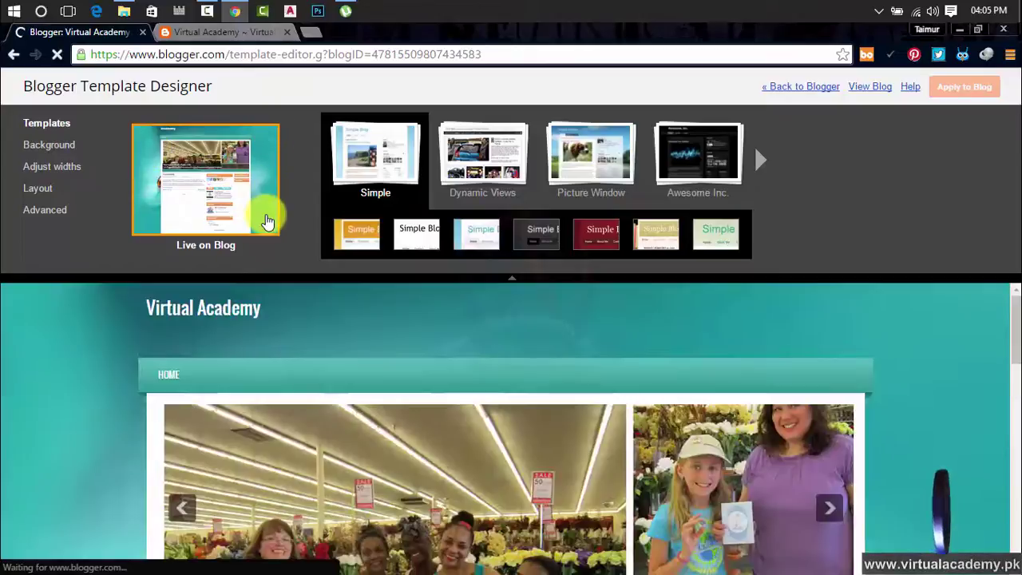
pyautogui.scroll(-10, 474, 376)
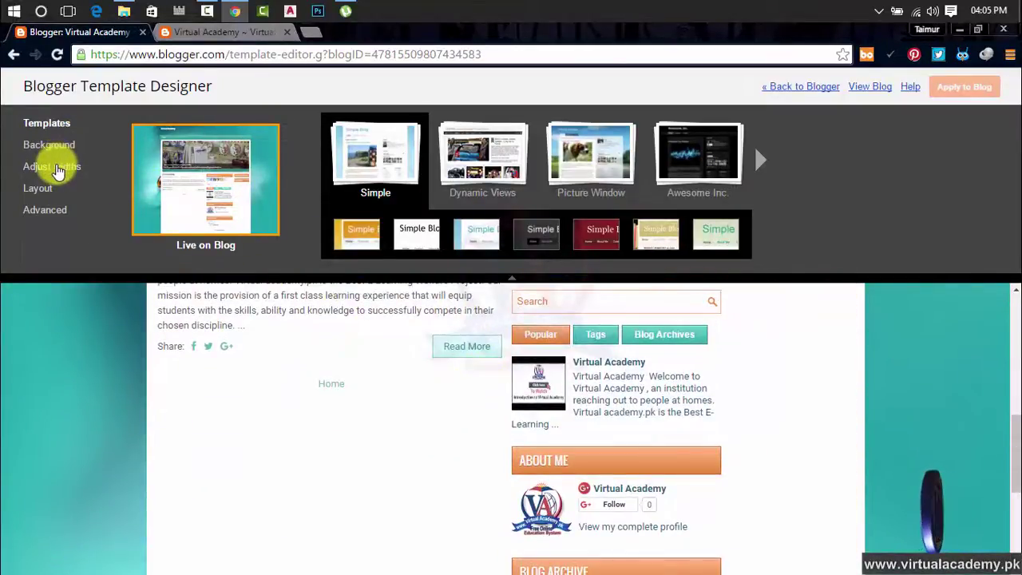
pyautogui.click(49, 147)
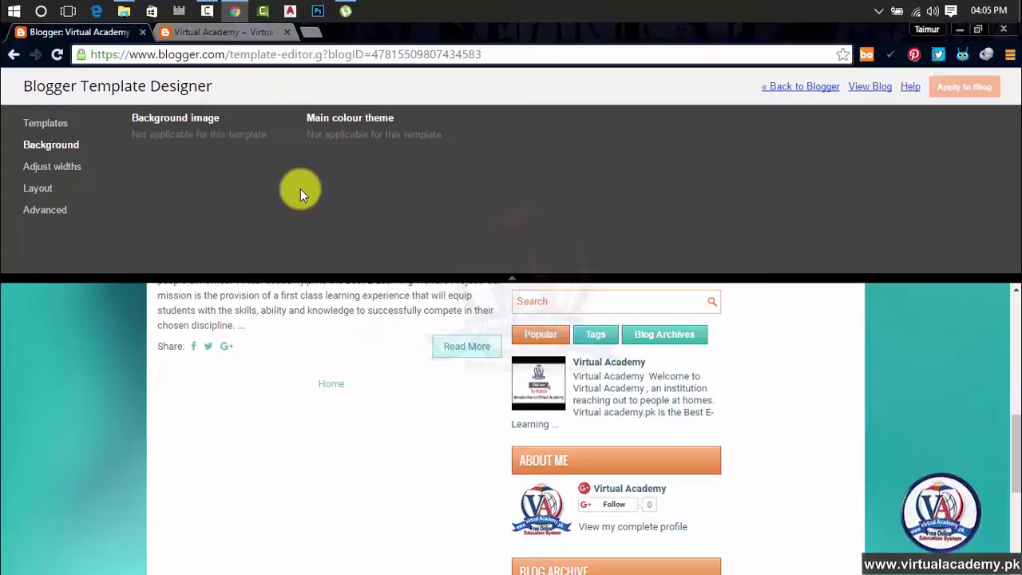
pyautogui.click(65, 171)
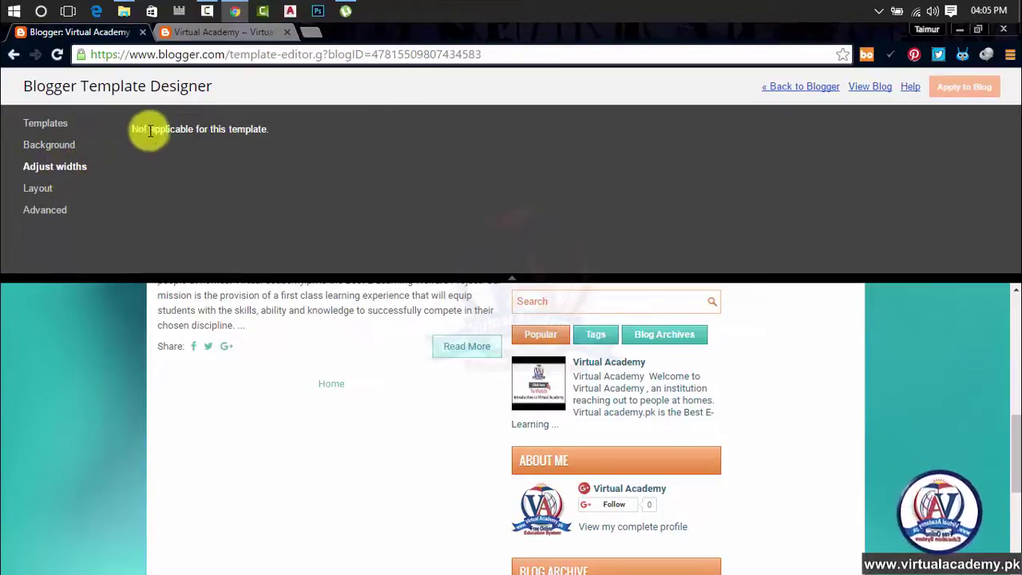
# - Reload the Template Designer and recheck the Adjust widths settings along with the blog preview
pyautogui.click(63, 57)
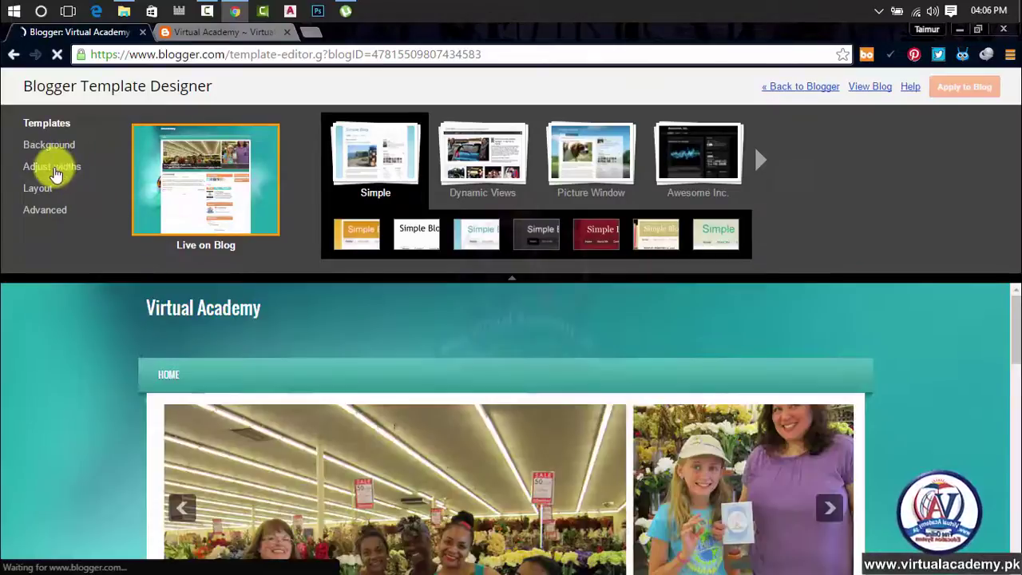
pyautogui.click(52, 169)
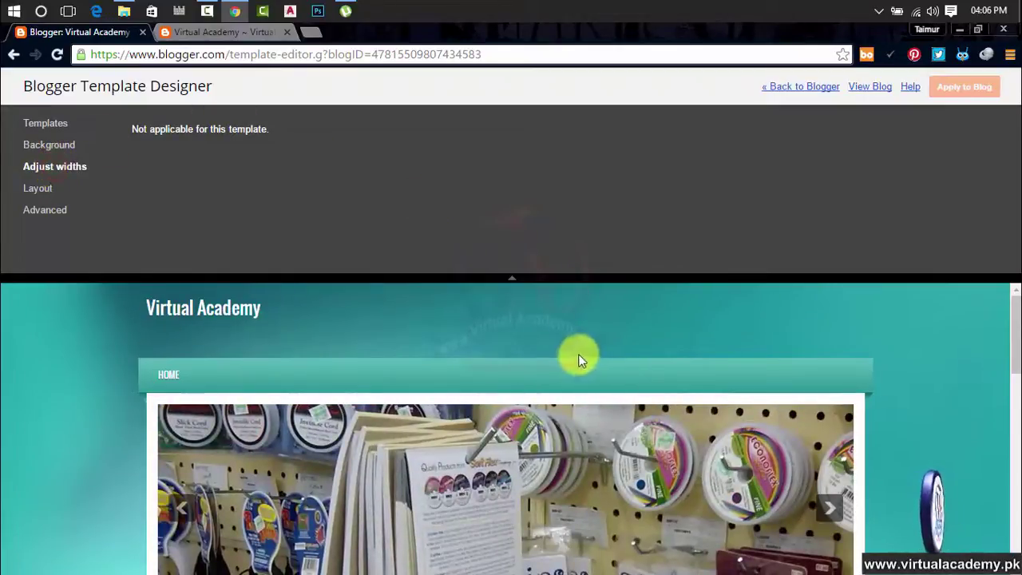
pyautogui.scroll(-15, 484, 352)
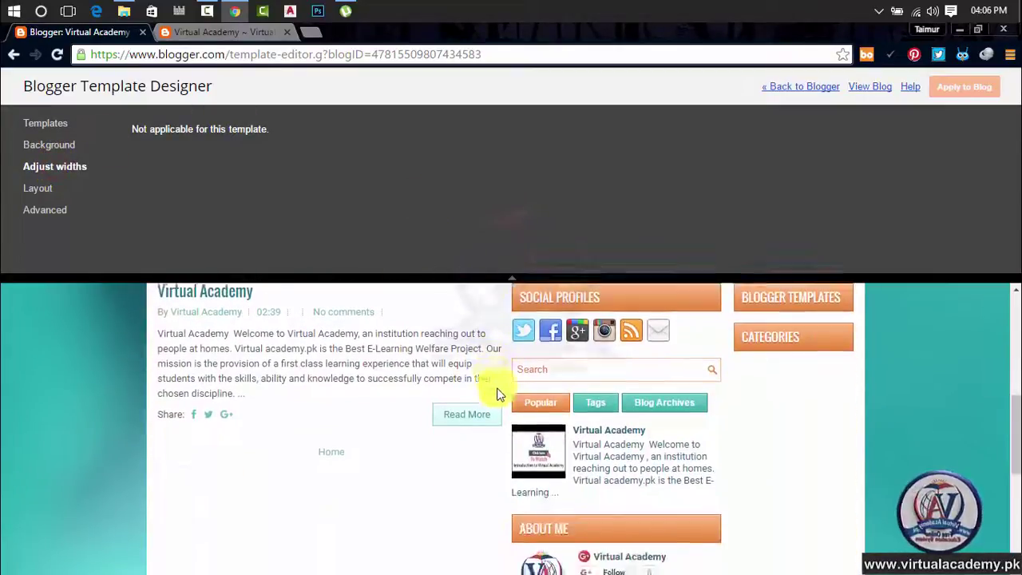
pyautogui.scroll(15, 500, 392)
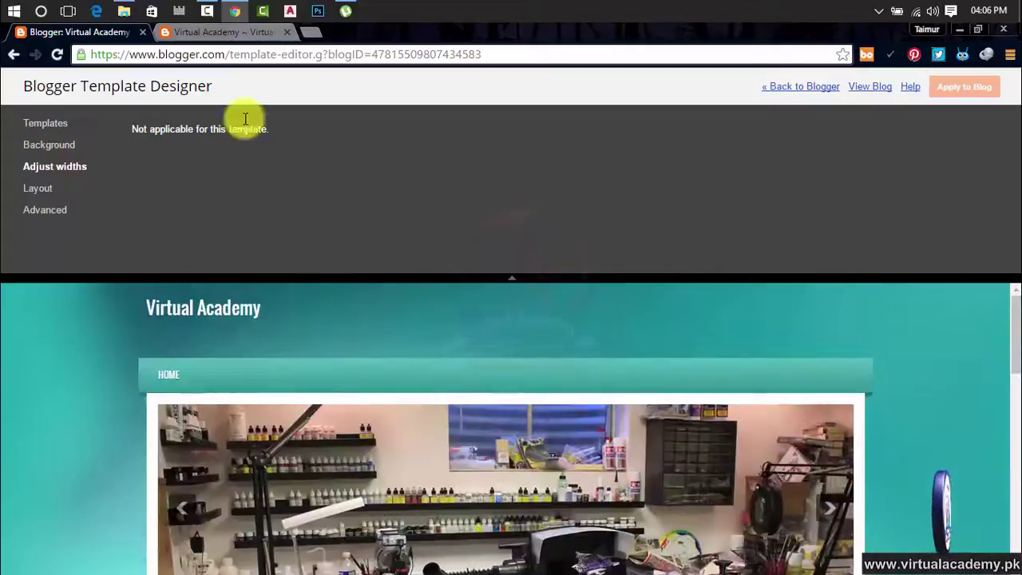
# - Review the published Virtual Academy post page again and return to the Template Designer
pyautogui.click(207, 35)
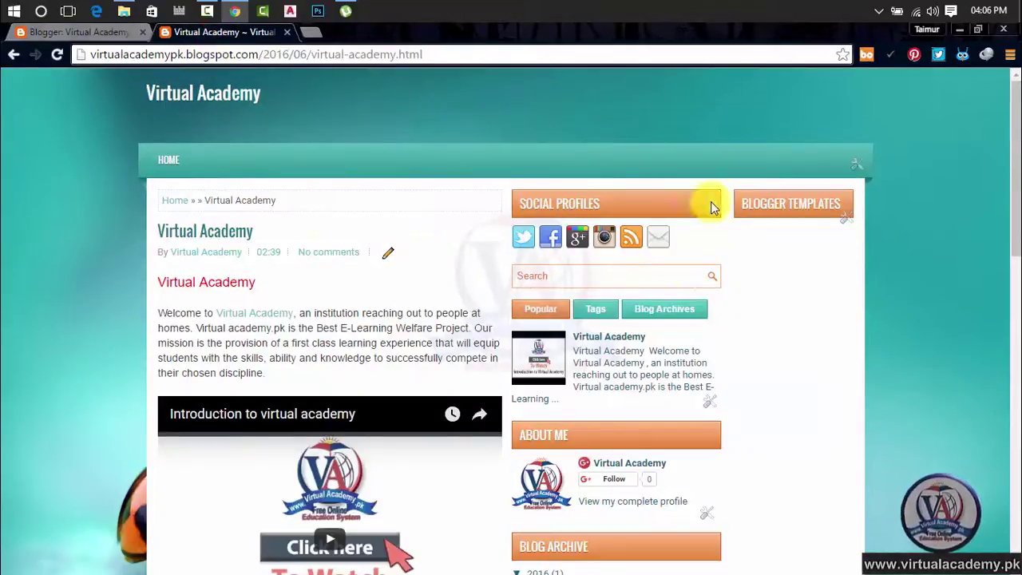
pyautogui.click(1016, 383)
pyautogui.scroll(-7, 1016, 383)
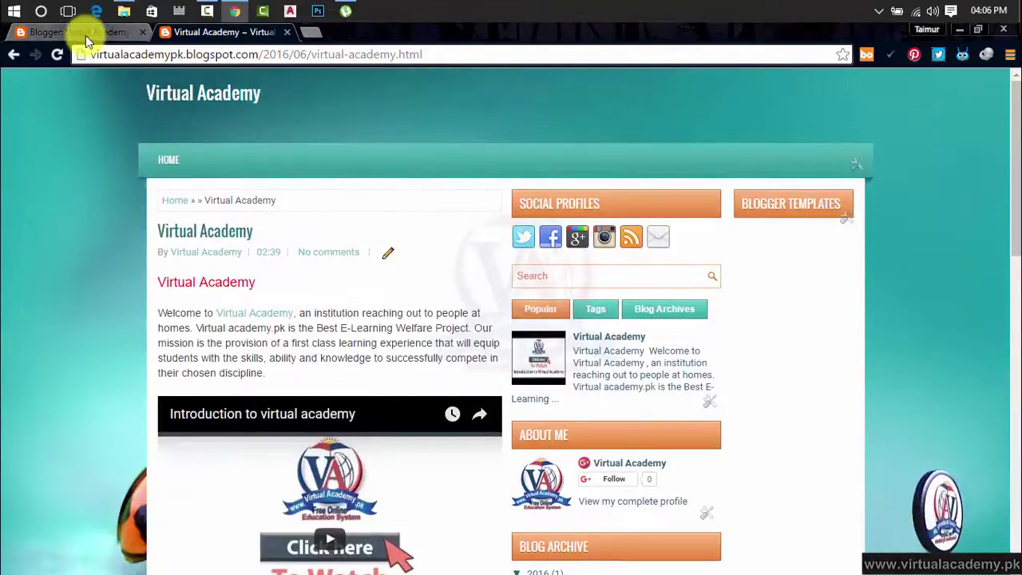
pyautogui.click(86, 35)
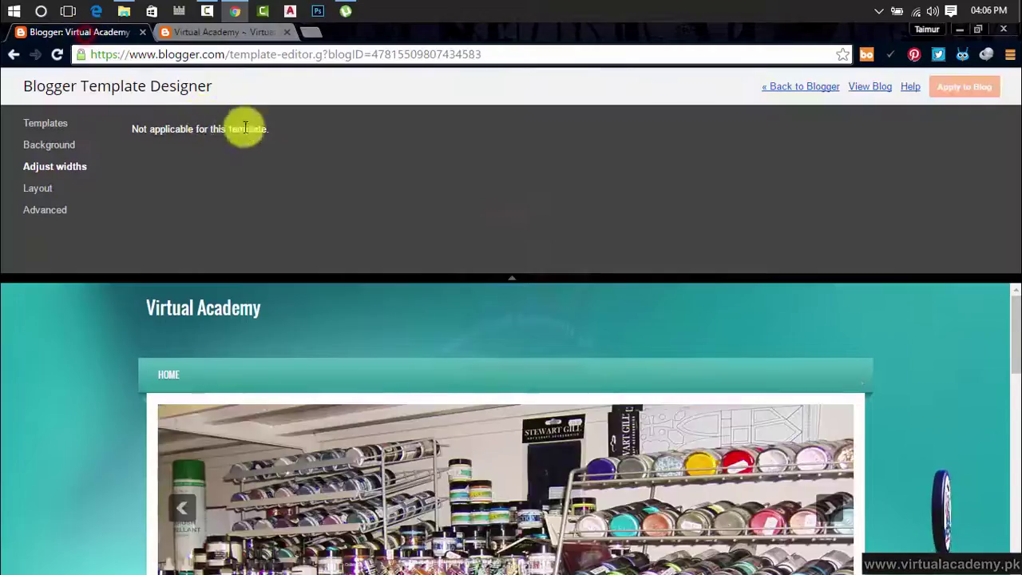
# - Examine the Template Designer's Layout and Advanced custom CSS settings, and return to Adjust widths
pyautogui.click(41, 189)
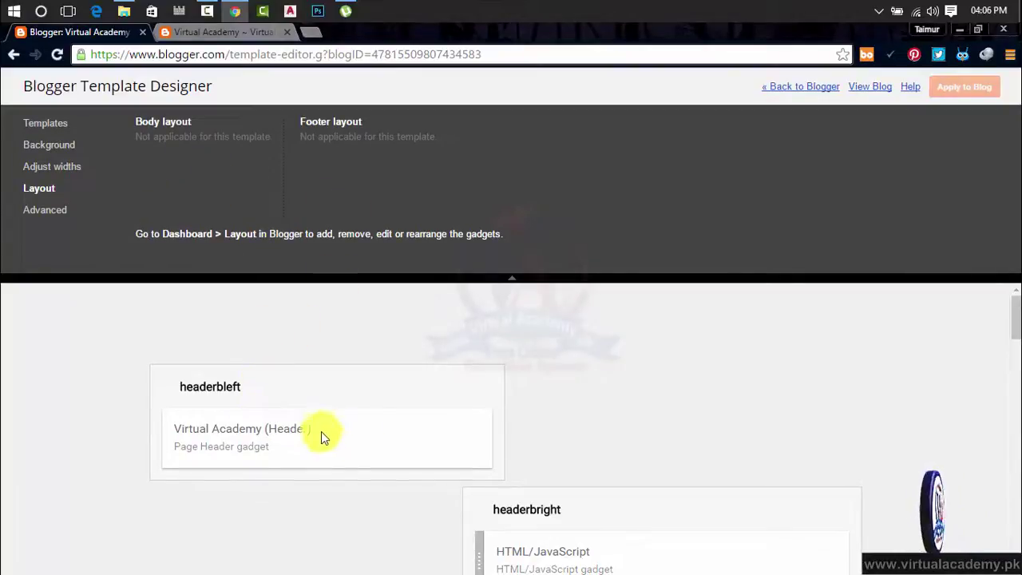
pyautogui.click(39, 211)
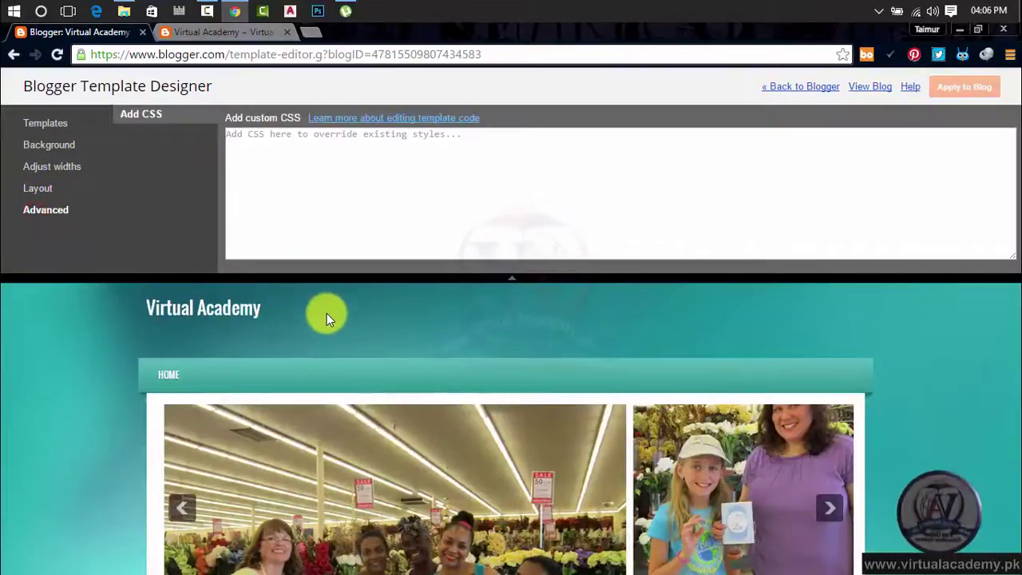
pyautogui.scroll(-5, 327, 315)
pyautogui.scroll(5, 331, 312)
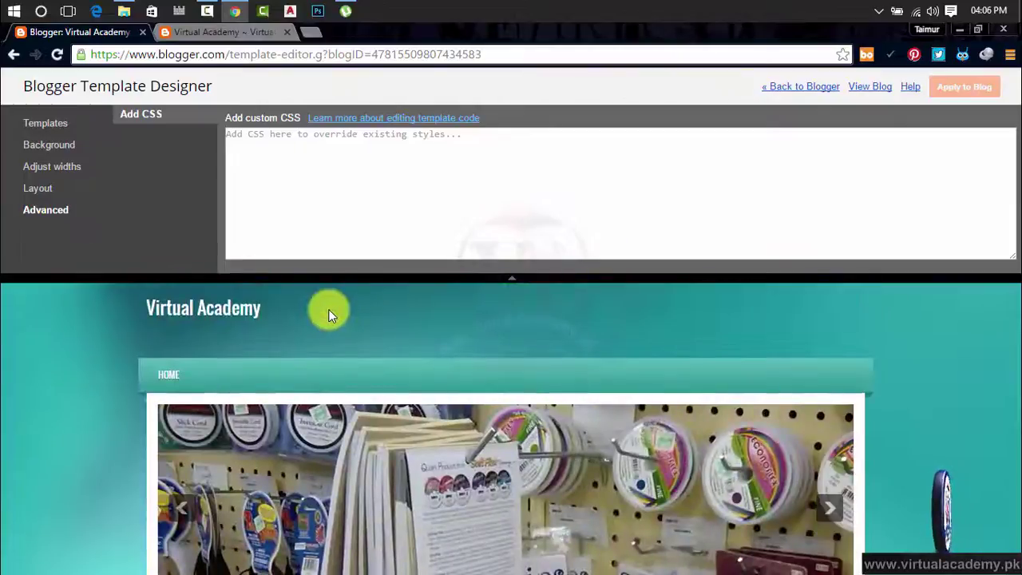
pyautogui.click(64, 166)
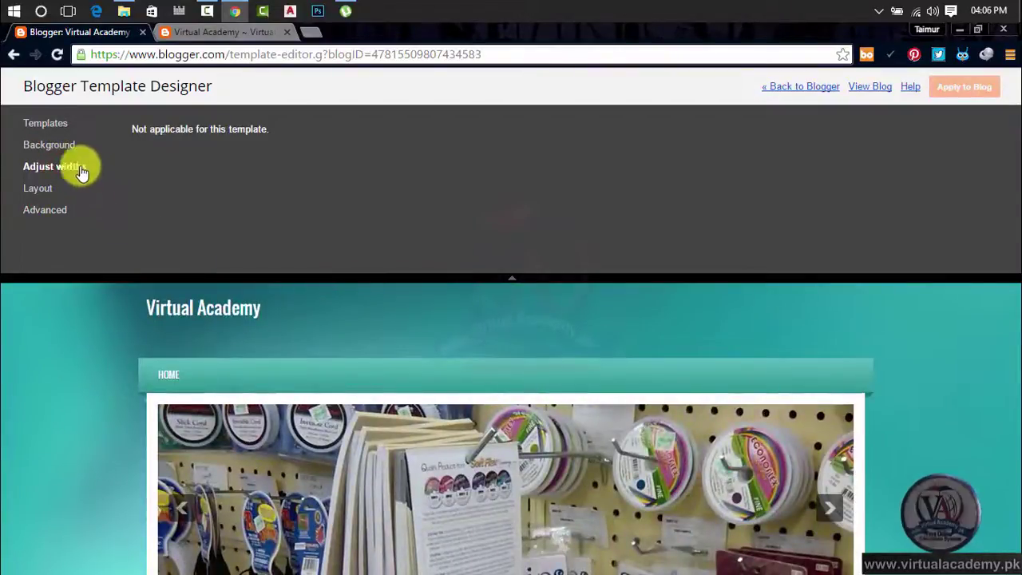
# - Check the Template Designer's Background settings against the blog preview, and reopen Adjust widths
pyautogui.click(49, 148)
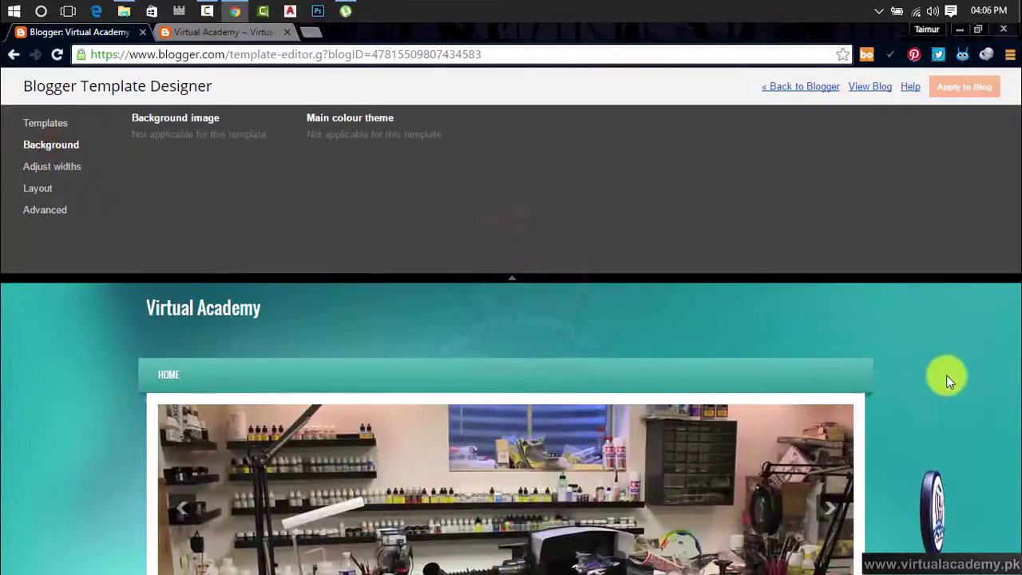
pyautogui.scroll(-15, 75, 329)
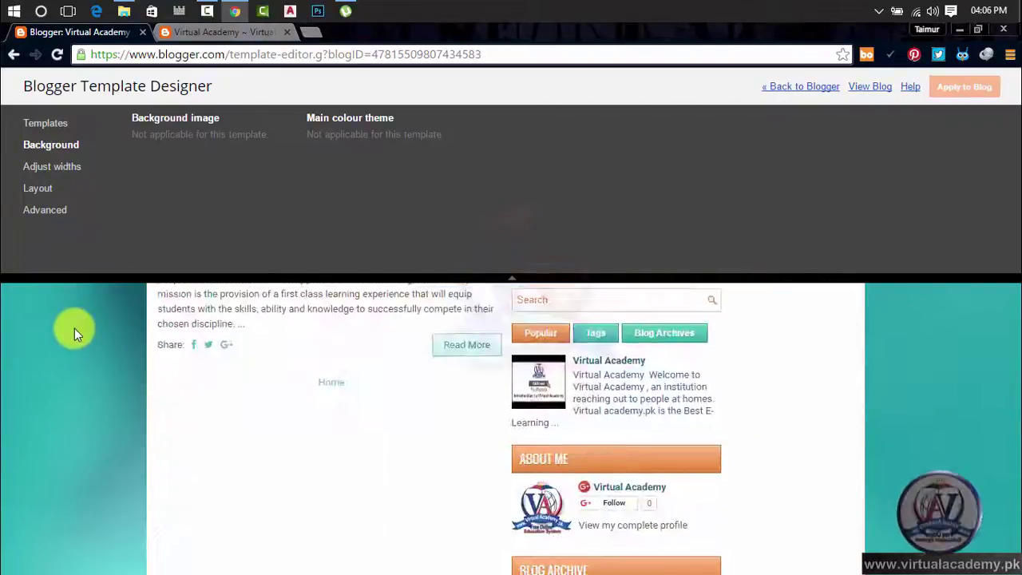
pyautogui.scroll(15, 76, 327)
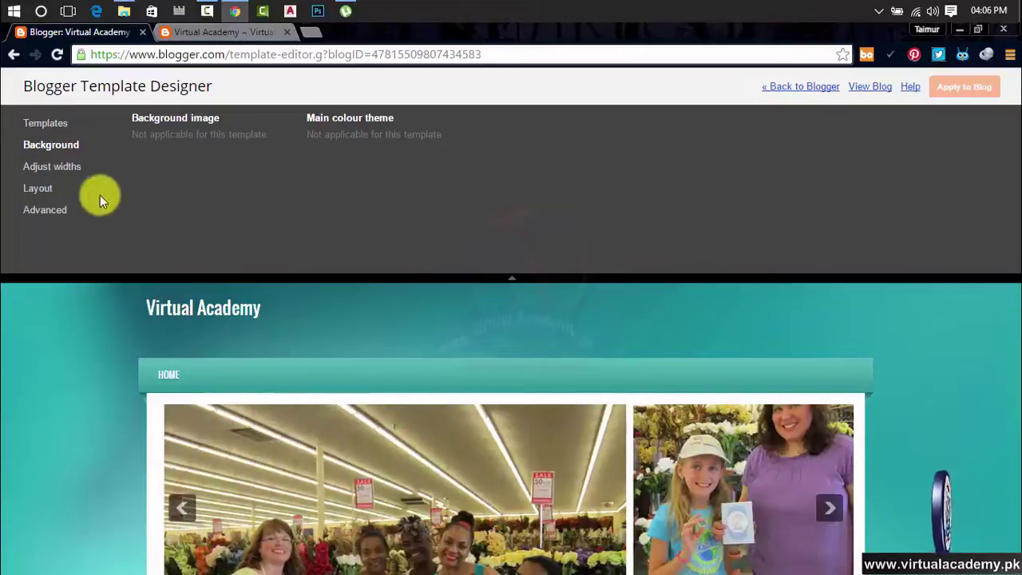
pyautogui.click(49, 166)
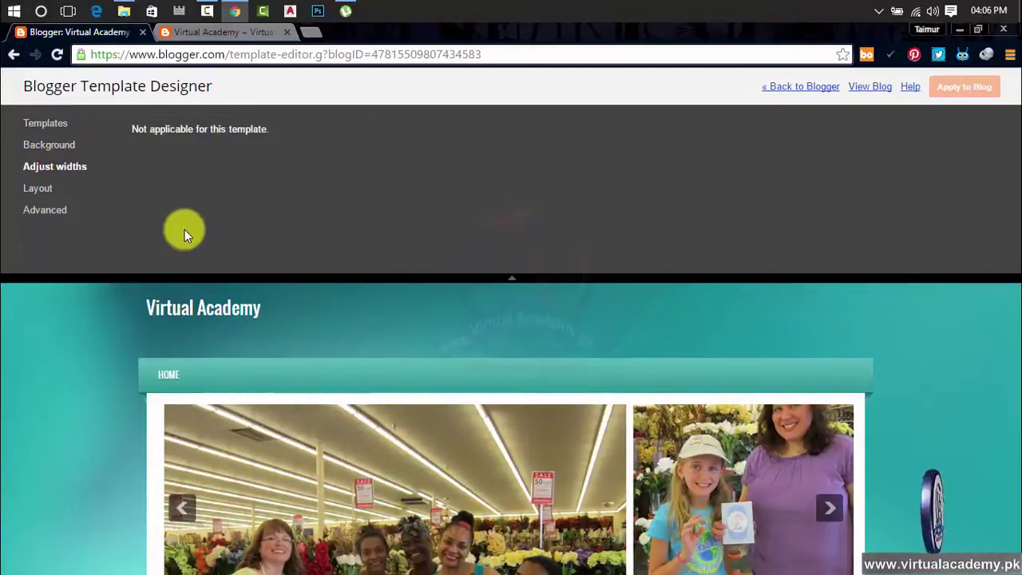
# - Collapse the Template Designer's settings area and examine the enlarged blog preview from header to footer
pyautogui.click(508, 280)
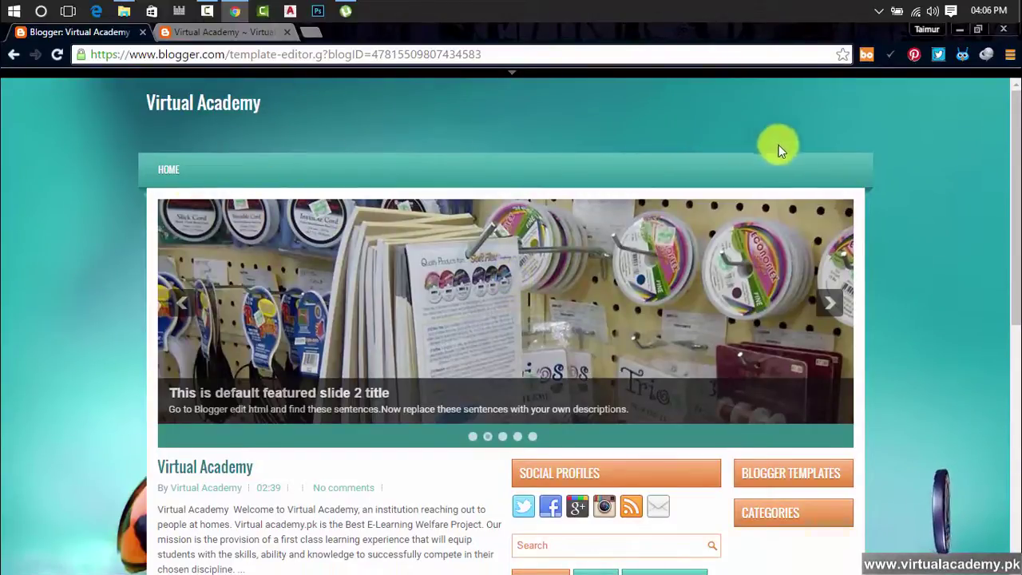
pyautogui.scroll(-15, 155, 288)
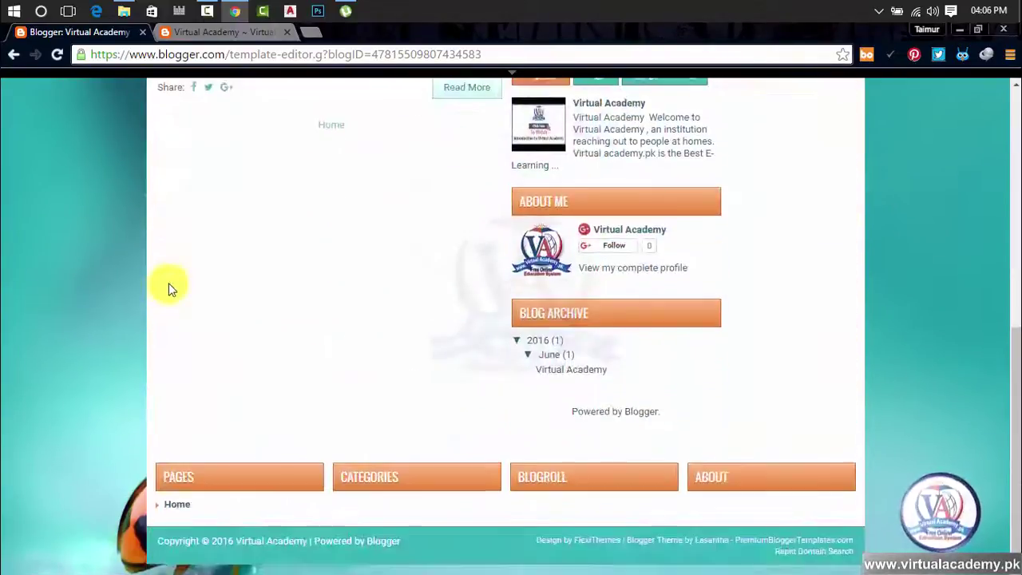
pyautogui.scroll(15, 172, 284)
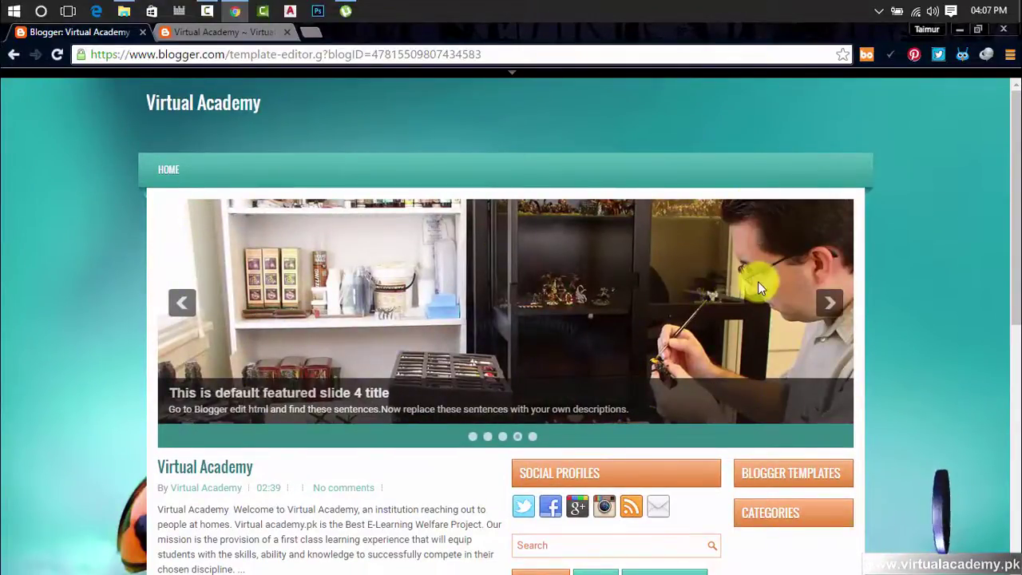
pyautogui.scroll(-15, 759, 283)
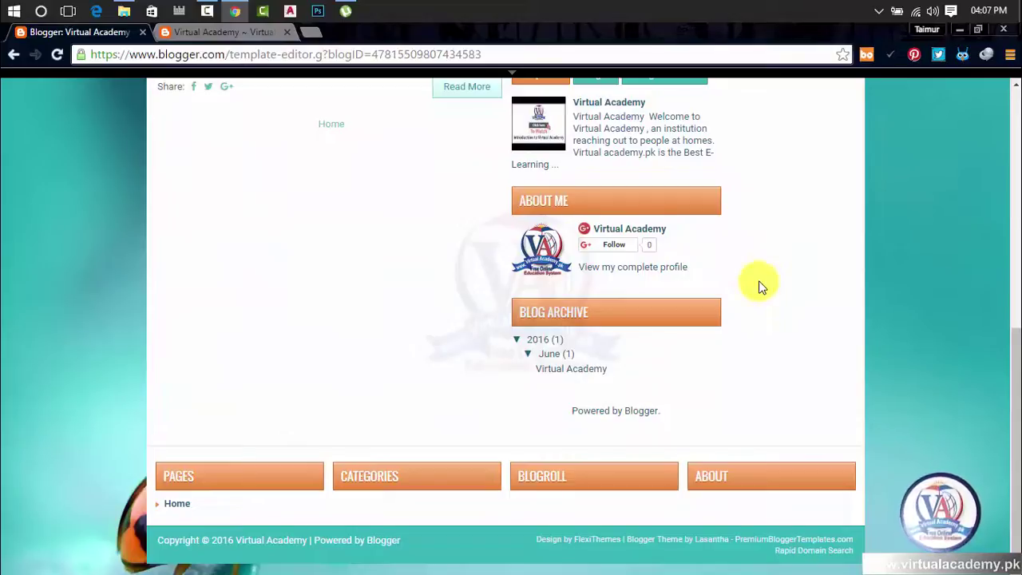
pyautogui.scroll(15, 755, 284)
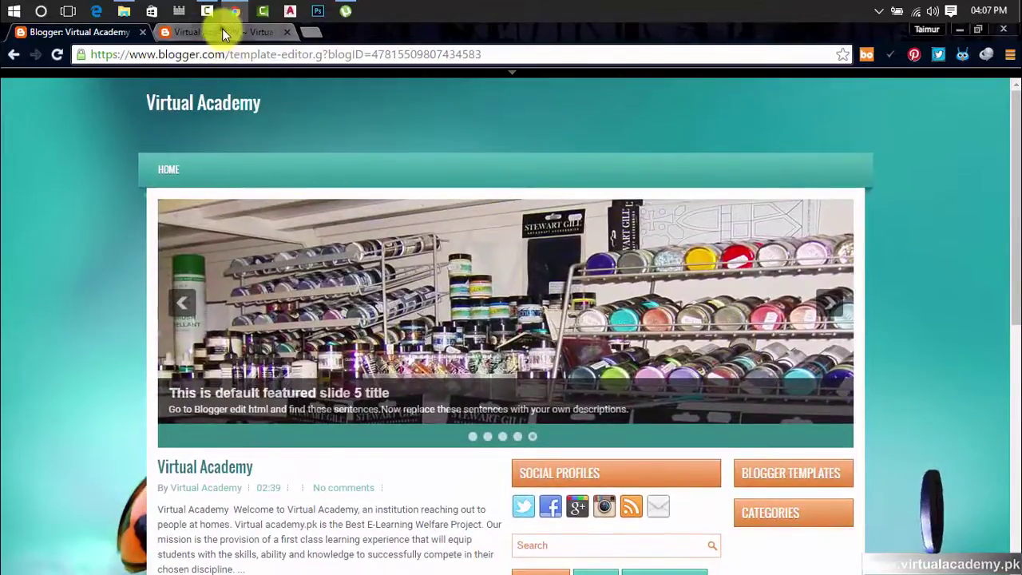
# - Reload the published Virtual Academy post page and view the sidebar widget's Tags, Blog Archives and Popular sections
pyautogui.click(229, 32)
pyautogui.scroll(-3, 359, 257)
pyautogui.scroll(3, 359, 257)
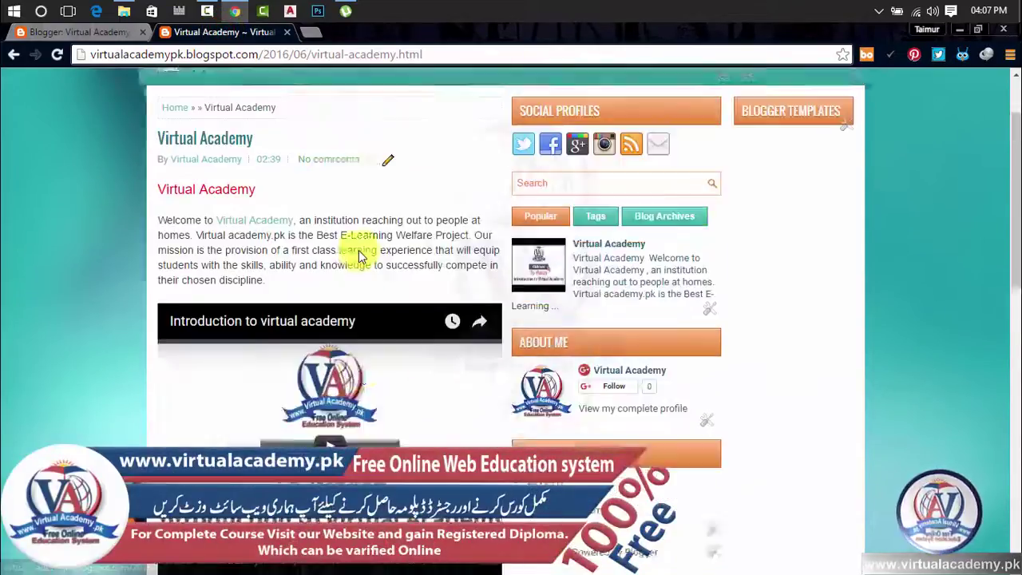
pyautogui.click(56, 53)
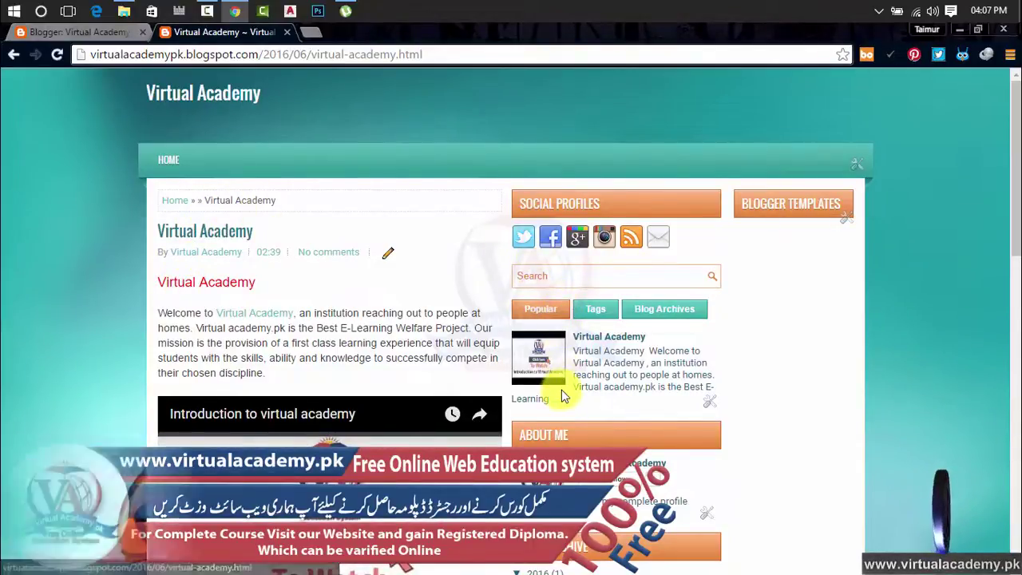
pyautogui.click(598, 314)
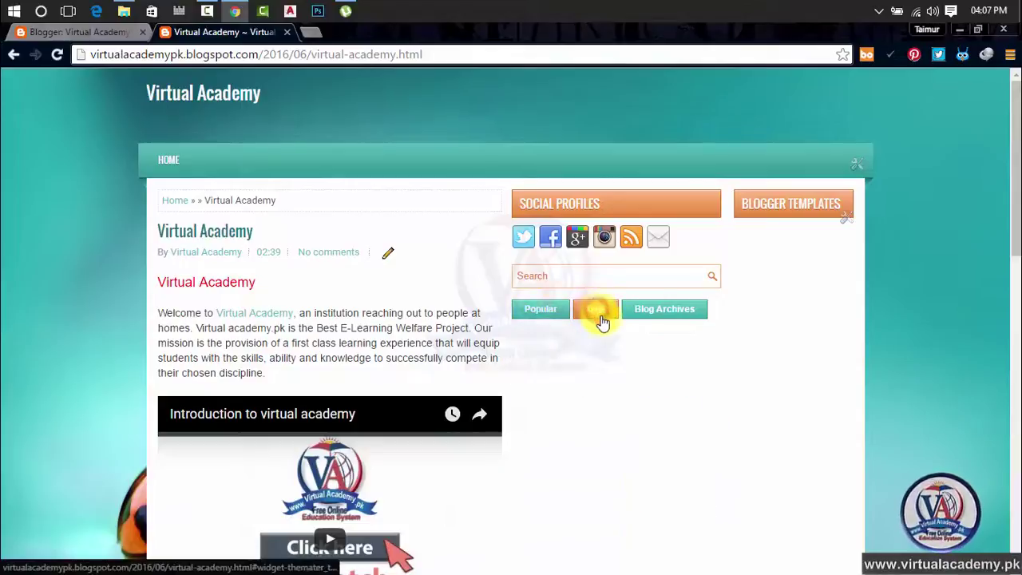
pyautogui.click(680, 313)
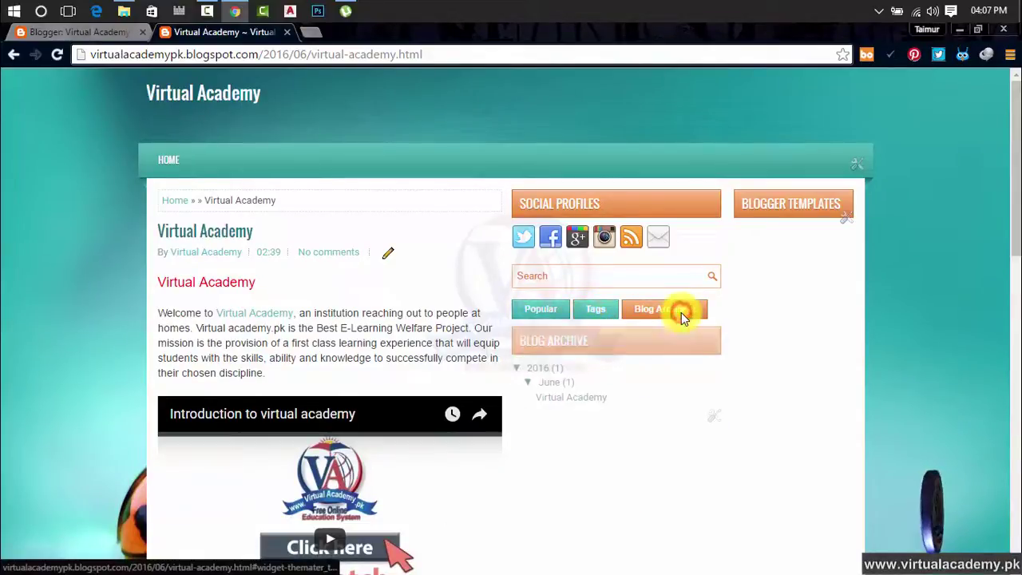
pyautogui.click(524, 311)
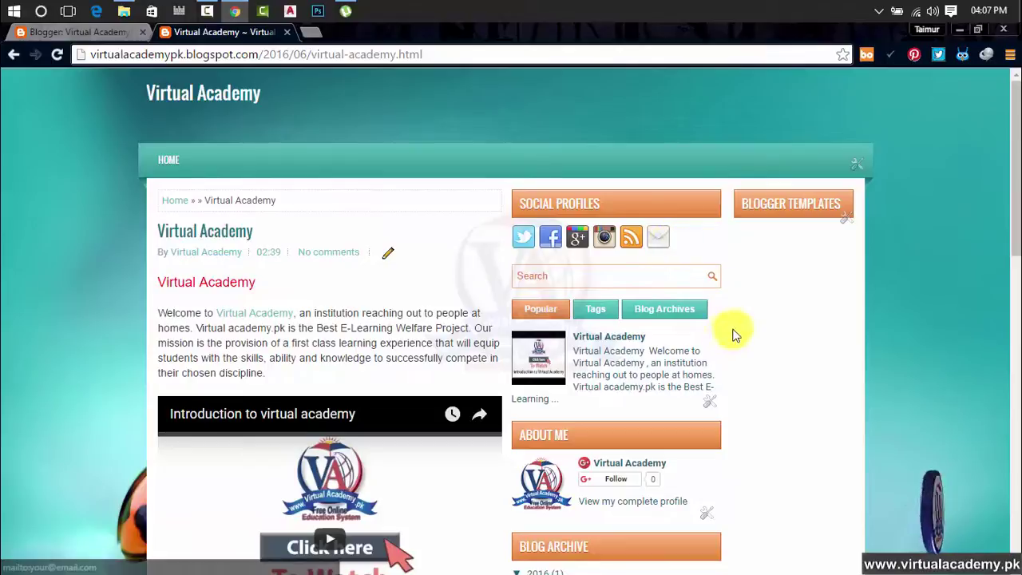
# - Examine the post page's sidebar, embedded video, related posts and comment section
pyautogui.scroll(-1, 737, 332)
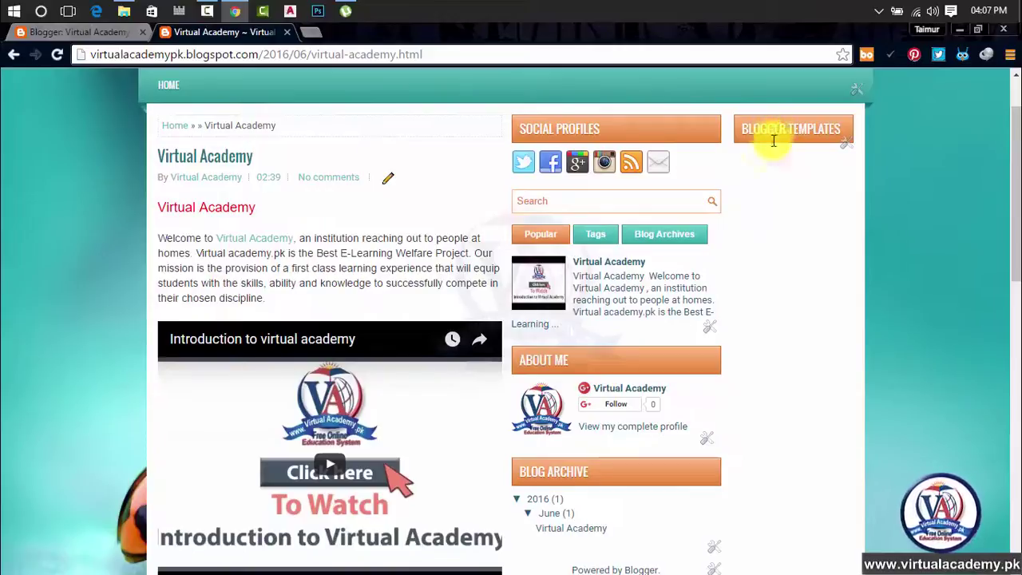
pyautogui.scroll(-3, 759, 415)
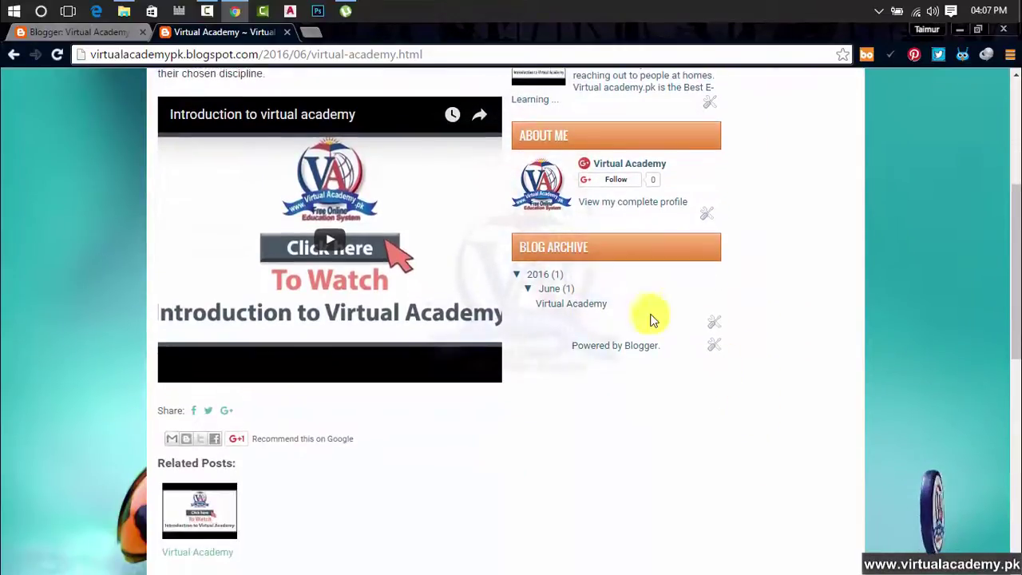
pyautogui.scroll(-8, 580, 311)
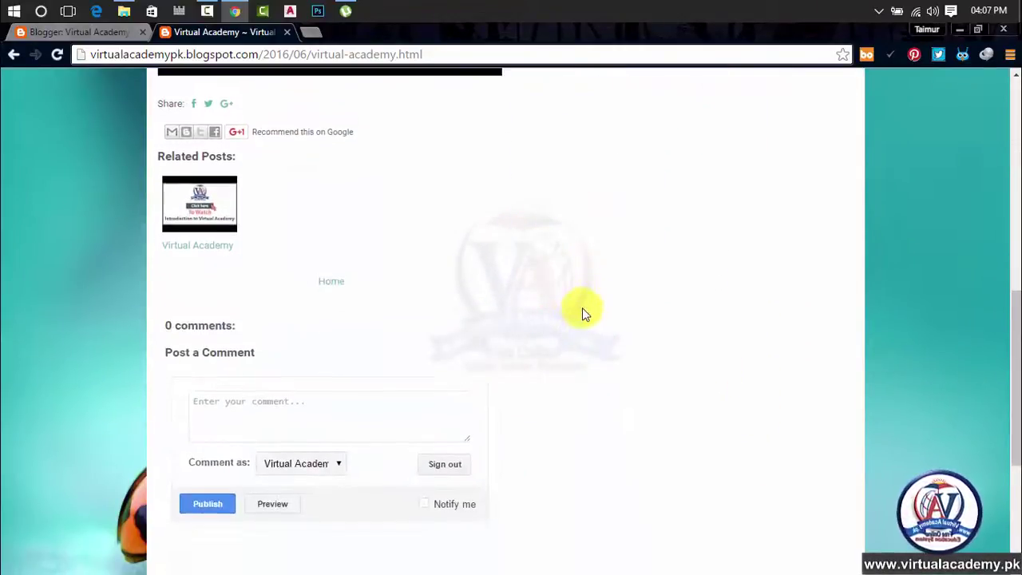
pyautogui.scroll(1, 320, 226)
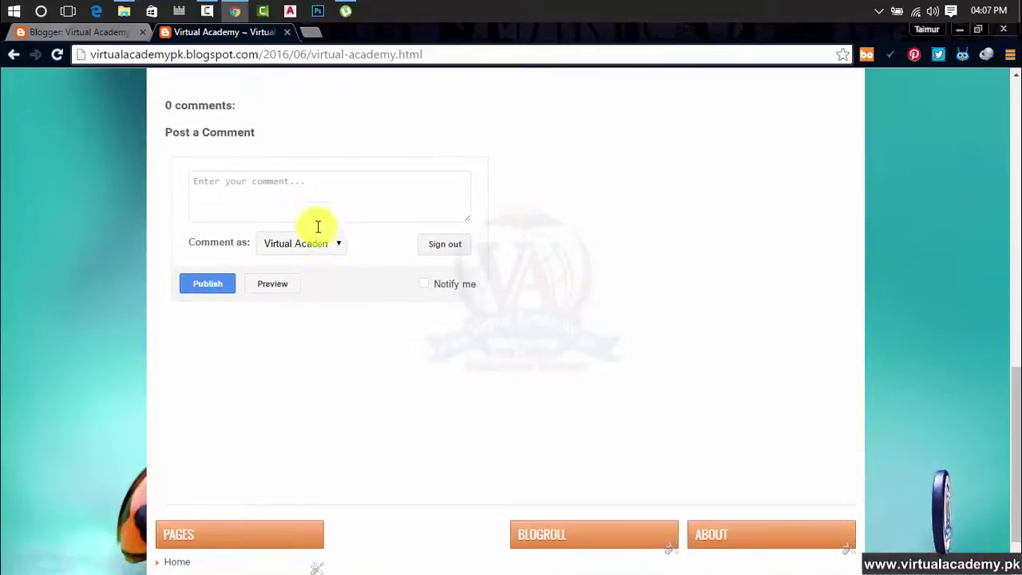
# - Inspect the Post a Comment form's text box and its Comment as profile choices
pyautogui.click(298, 223)
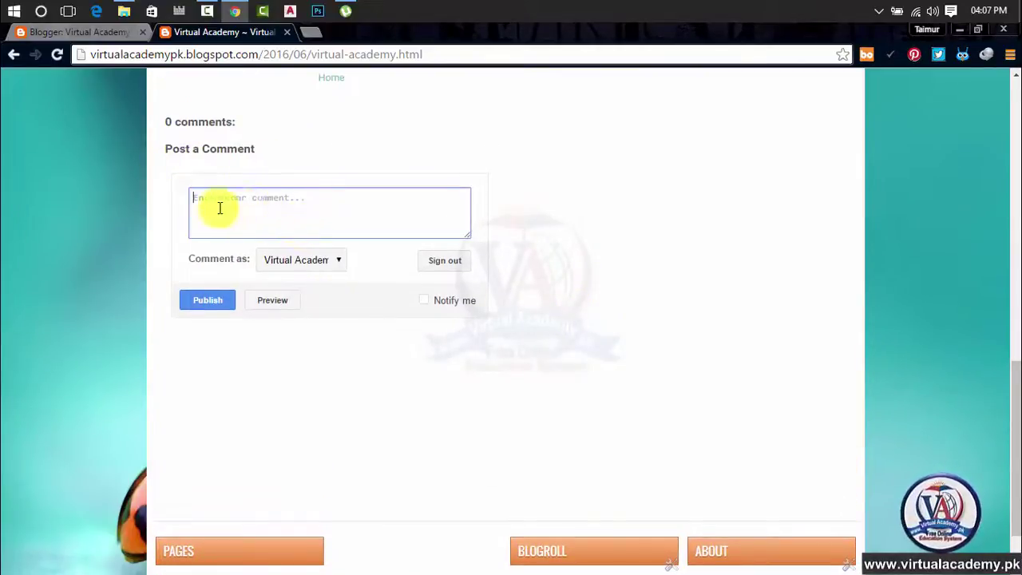
pyautogui.click(342, 262)
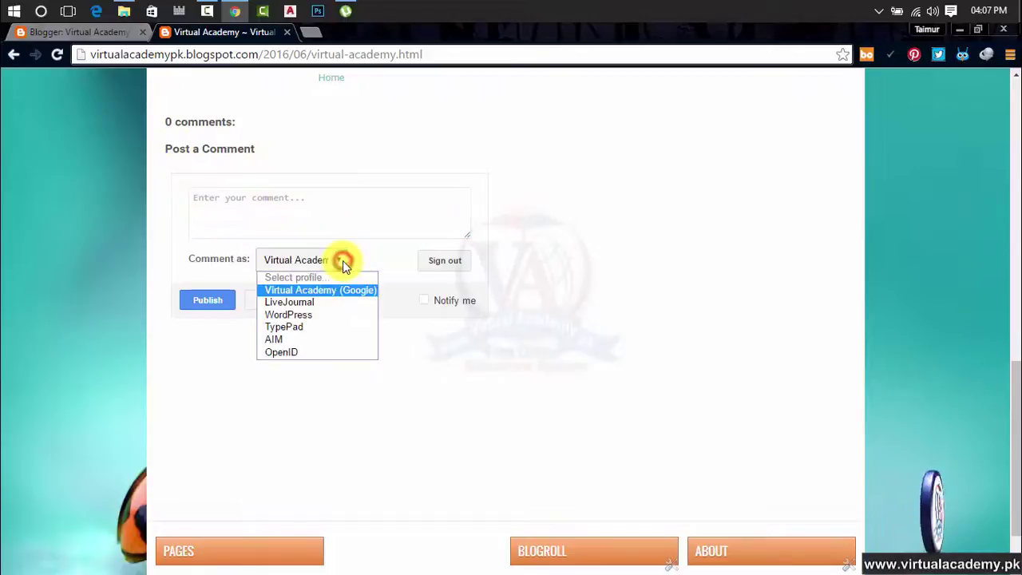
pyautogui.click(343, 260)
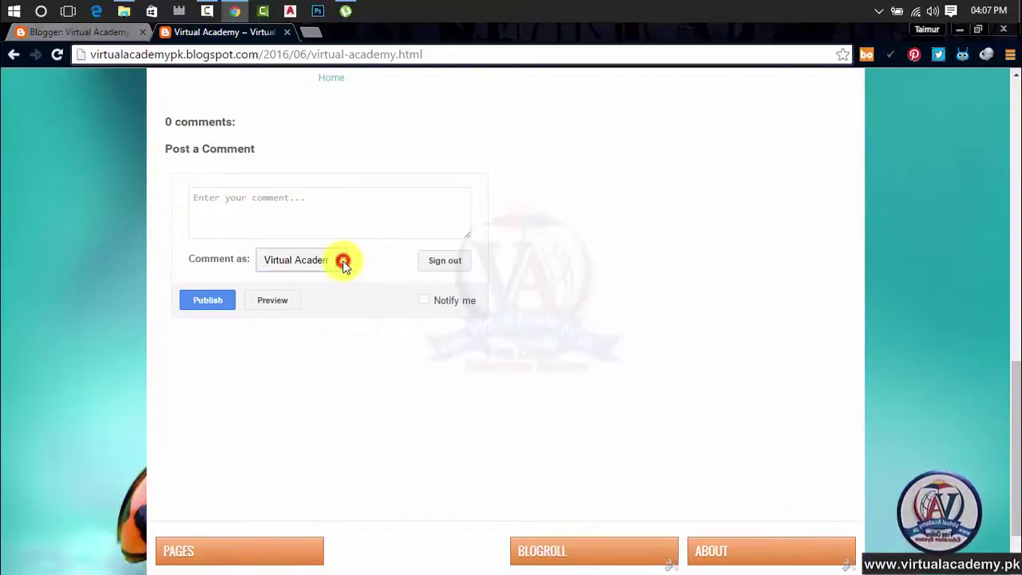
pyautogui.click(320, 266)
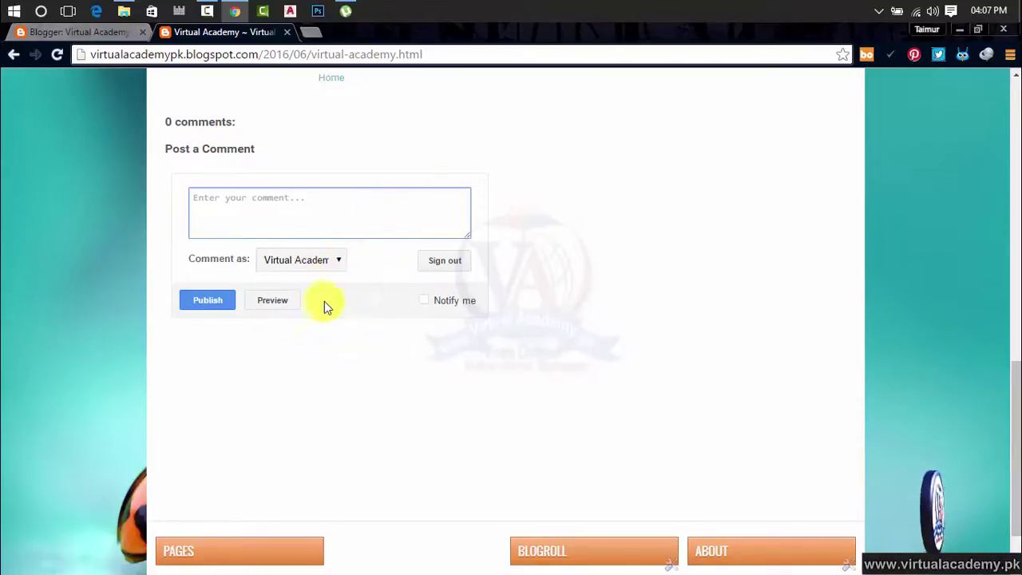
# - Review the post page's footer sections and return to the Template Designer's blog preview
pyautogui.scroll(-2, 367, 343)
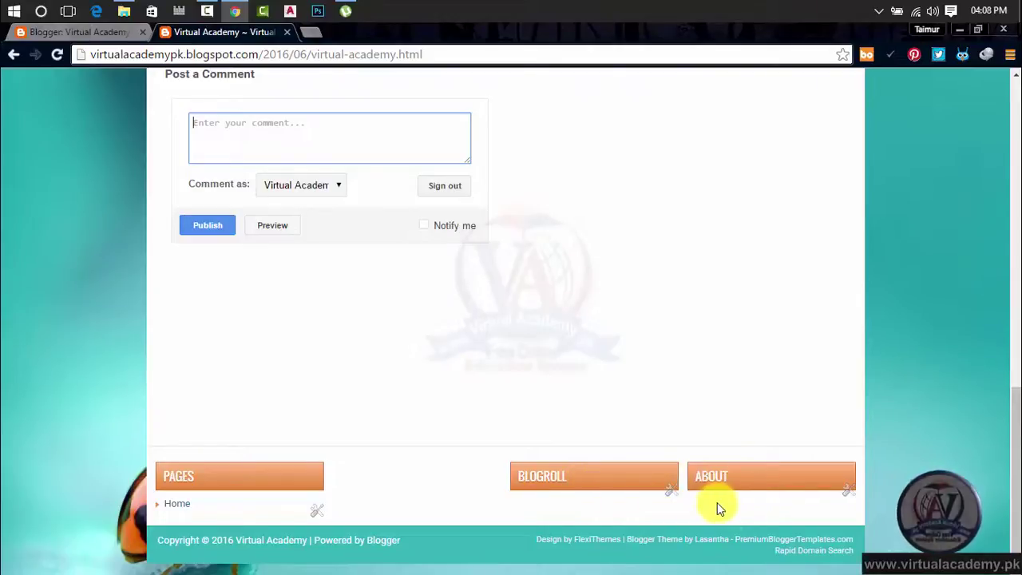
pyautogui.scroll(10, 718, 502)
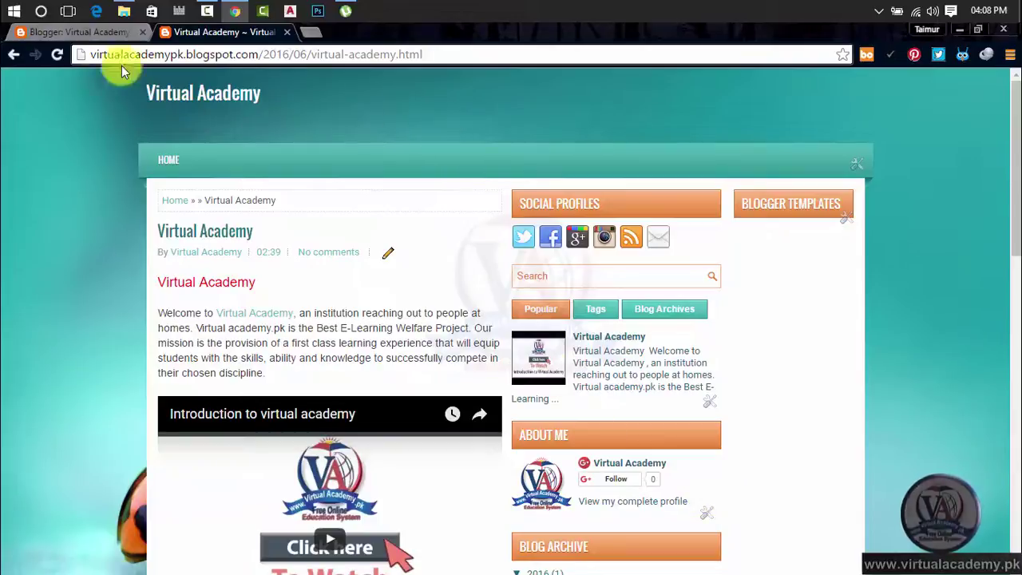
pyautogui.click(88, 30)
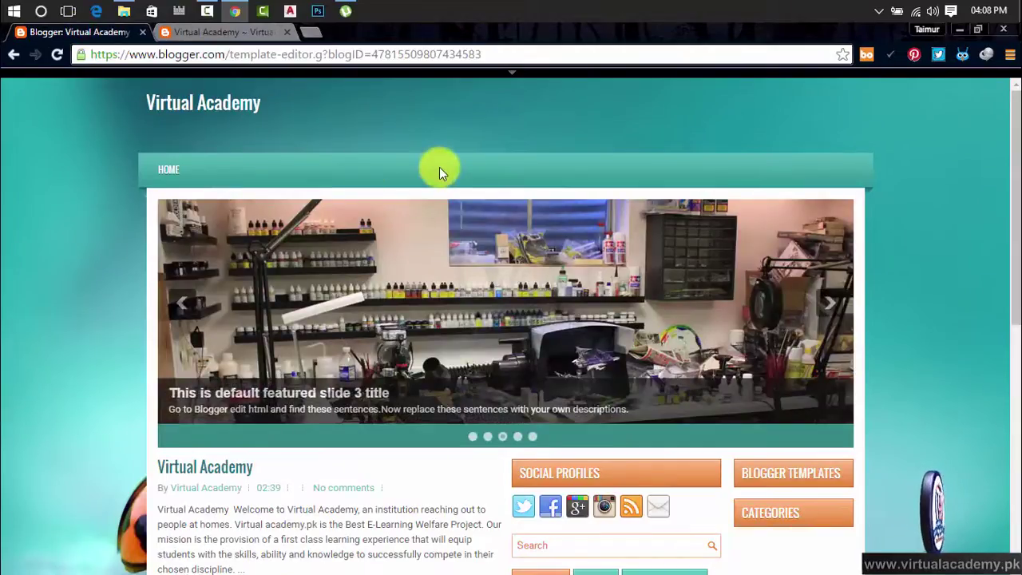